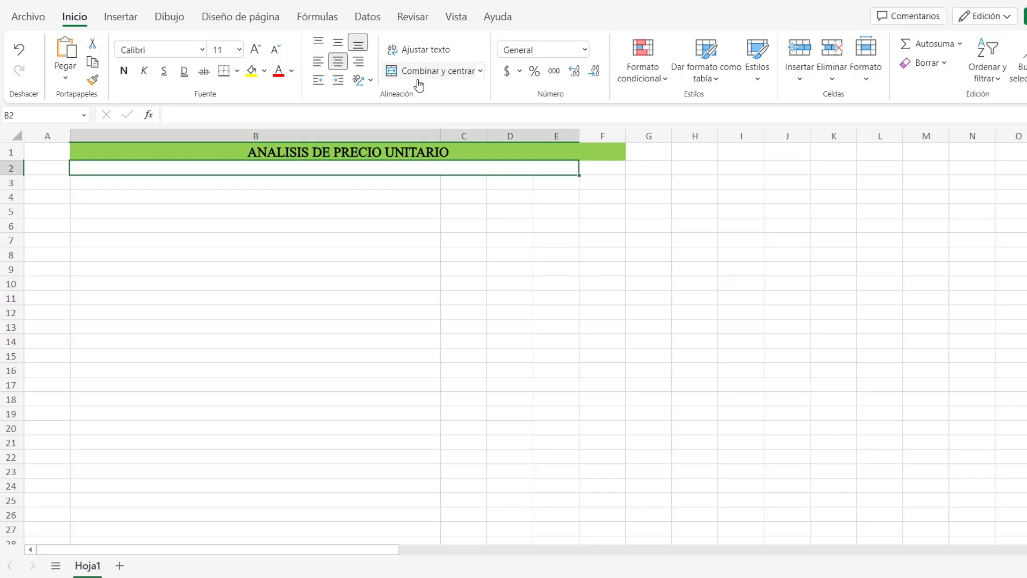
- Enter the acrylic stucco application description, ending in 'homogénea.', into merged cell B2
{"action": "type", "text": "Apli"}
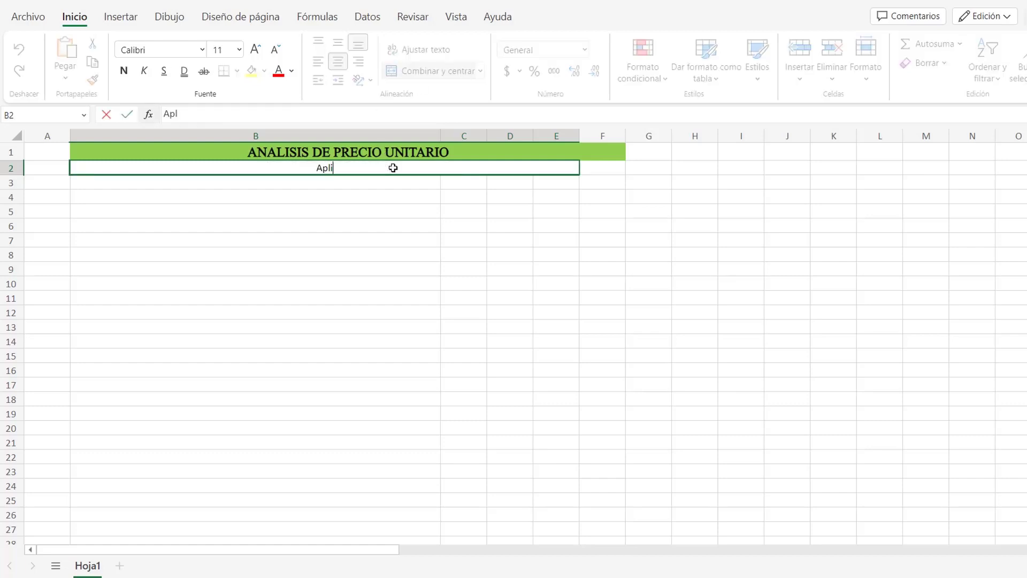
{"action": "type", "text": "cación de estuc"}
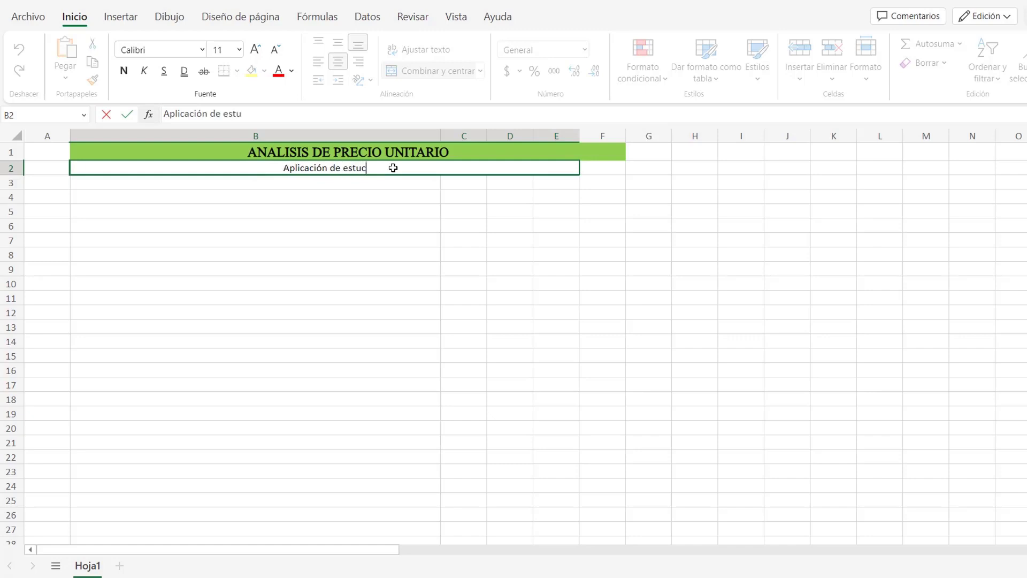
{"action": "type", "text": "o acr"}
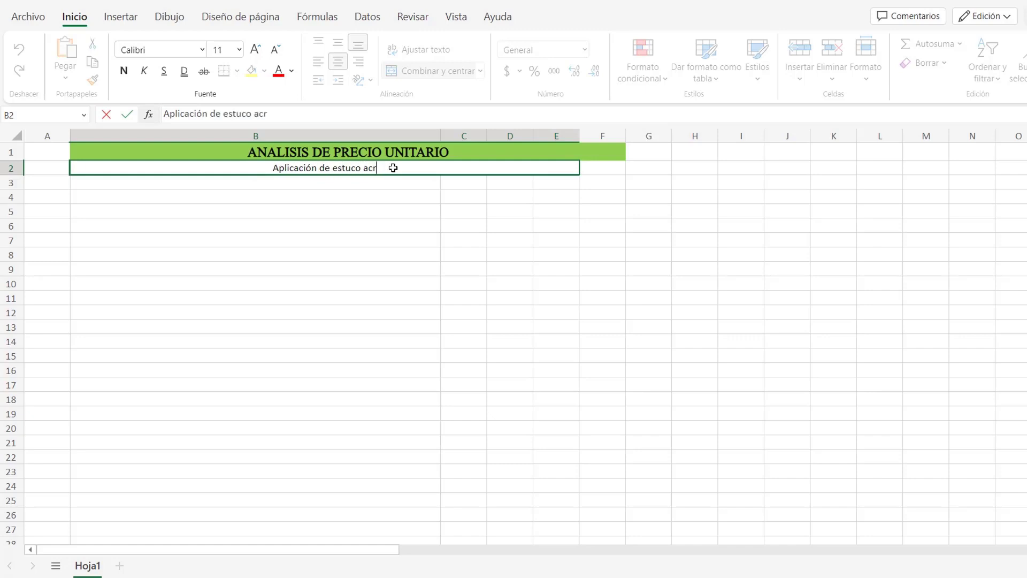
{"action": "type", "text": "ílico p"}
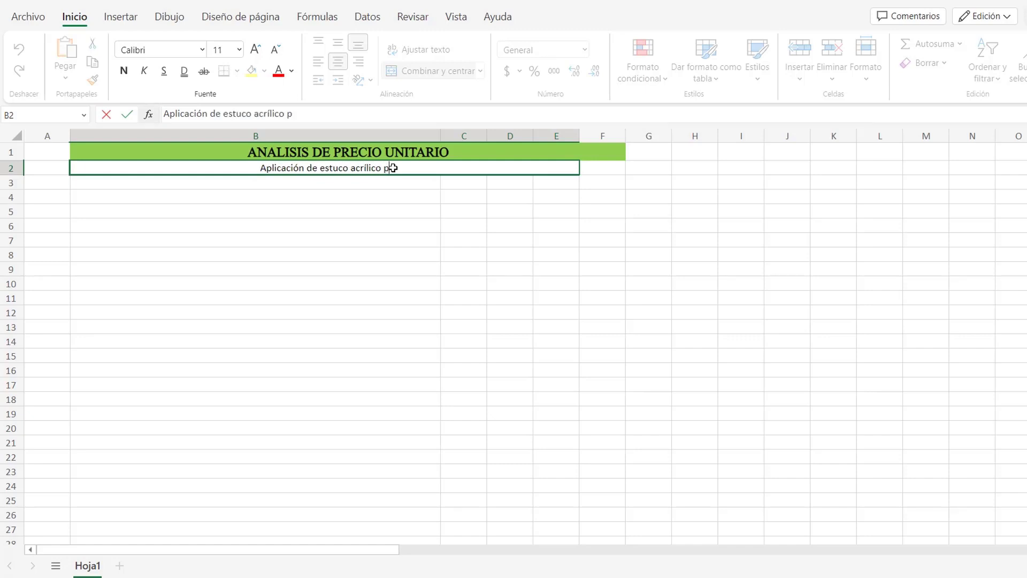
{"action": "type", "text": "rofesiona"}
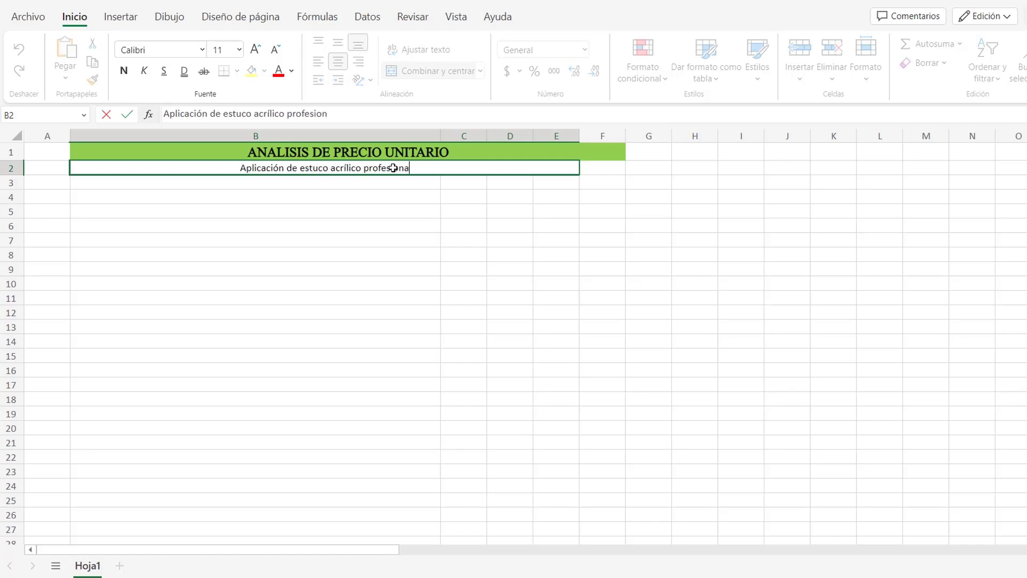
{"action": "type", "text": "l "}
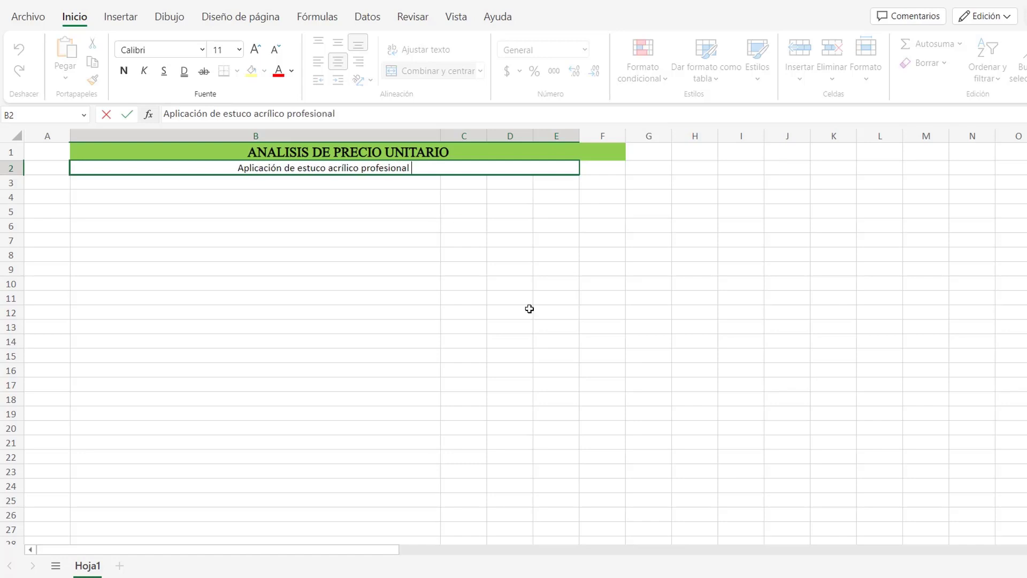
{"action": "type", "text": "para exterior"}
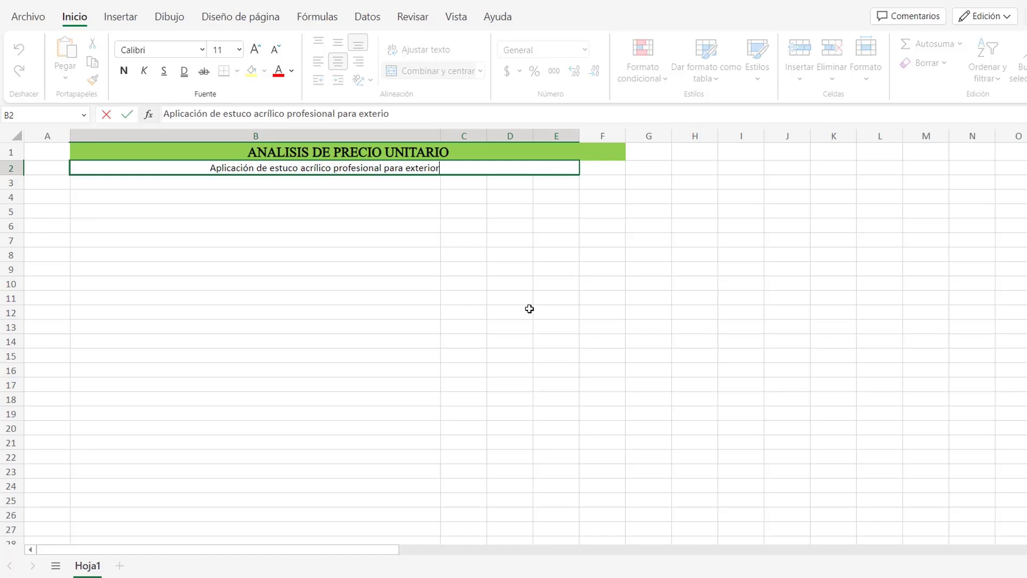
{"action": "type", "text": "es o in"}
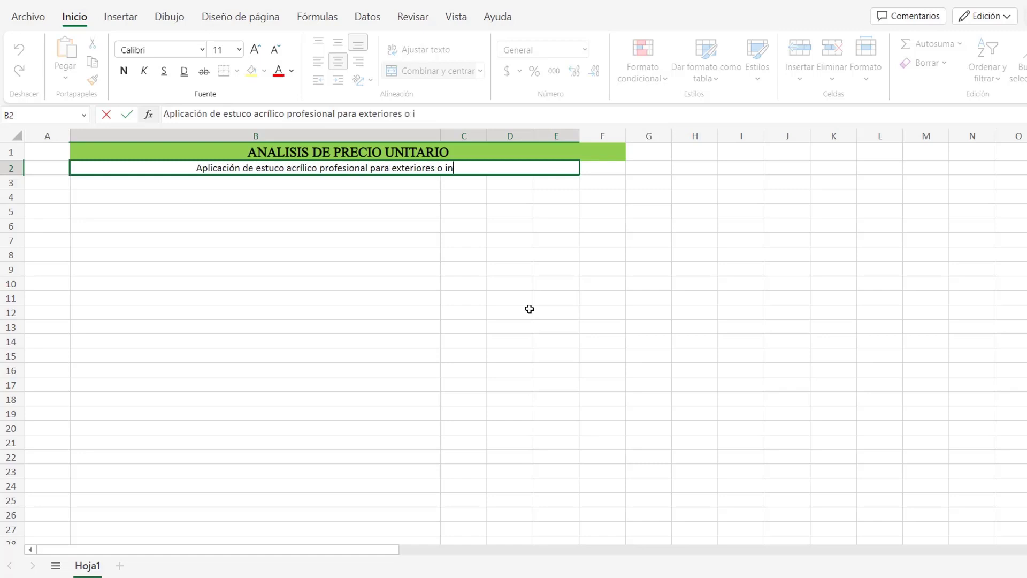
{"action": "type", "text": "teriores"}
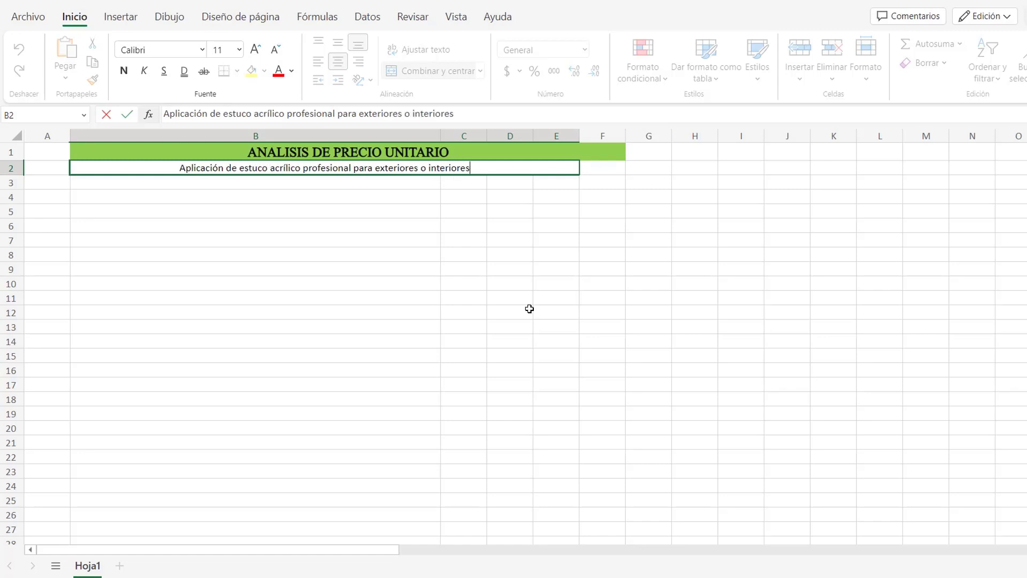
{"action": "type", "text": ", sobre muros"}
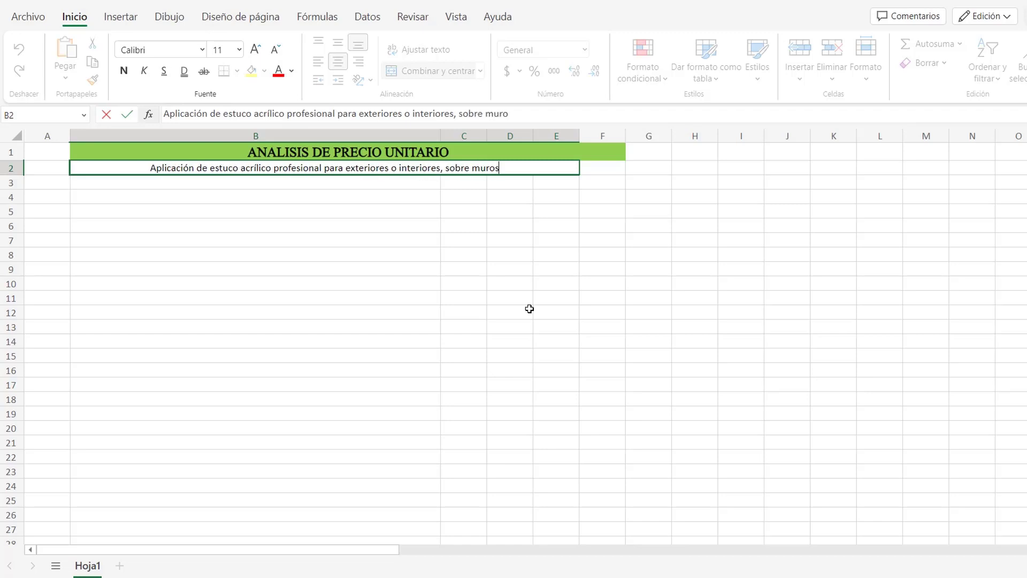
{"action": "type", "text": " revocado"}
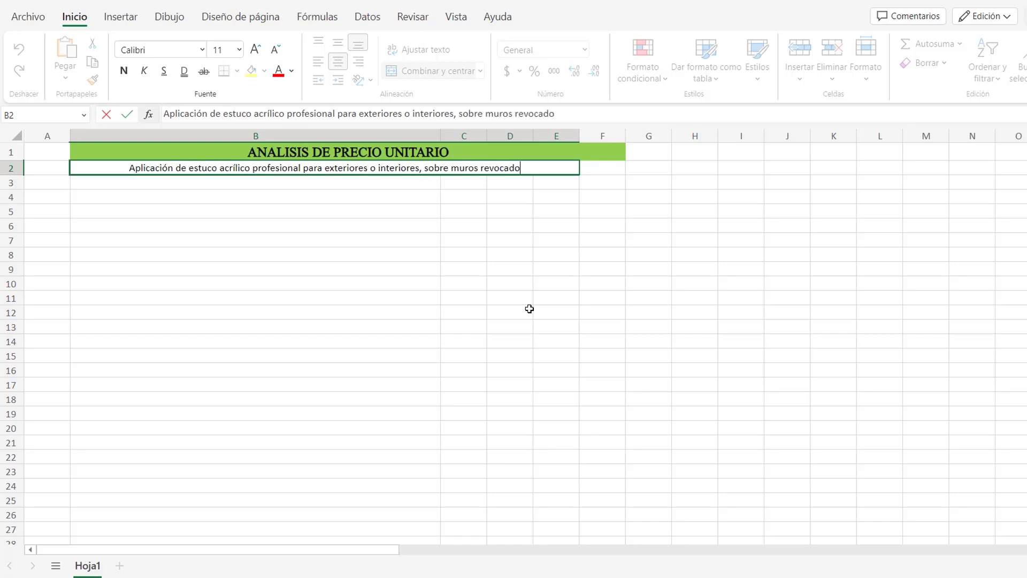
{"action": "type", "text": "s. Incluye"}
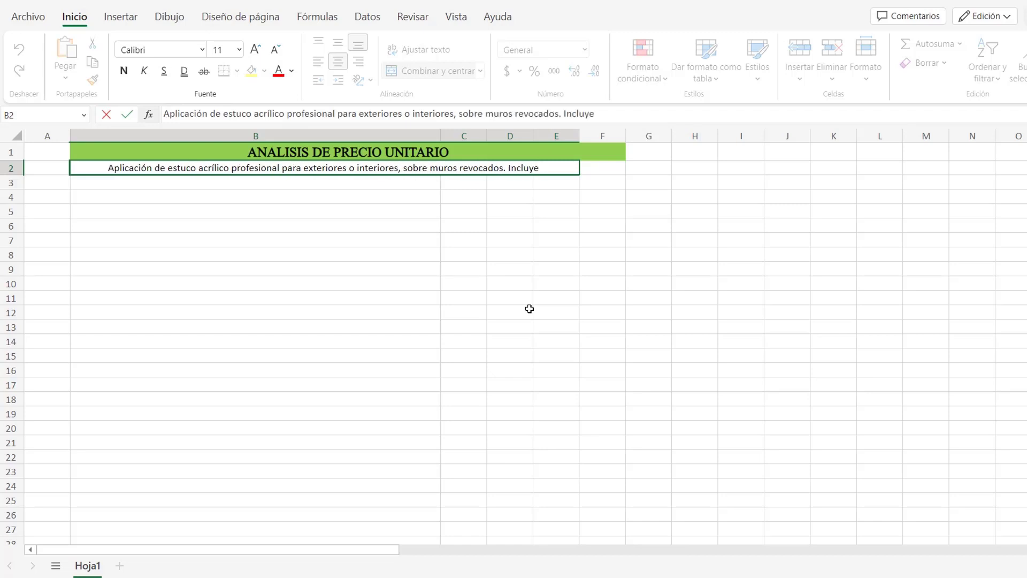
{"action": "type", "text": " todo lo necesario "}
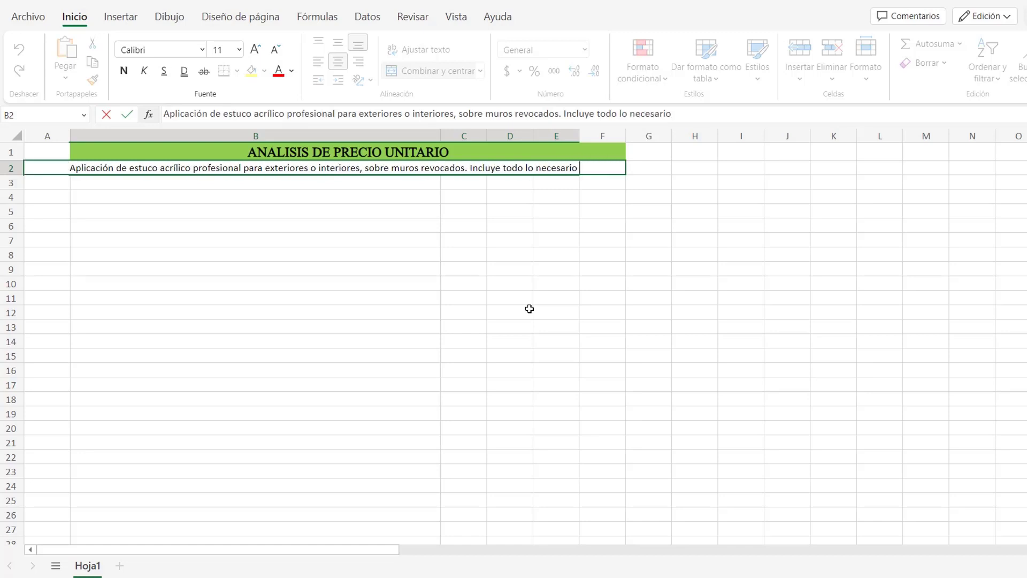
{"action": "type", "text": "para o"}
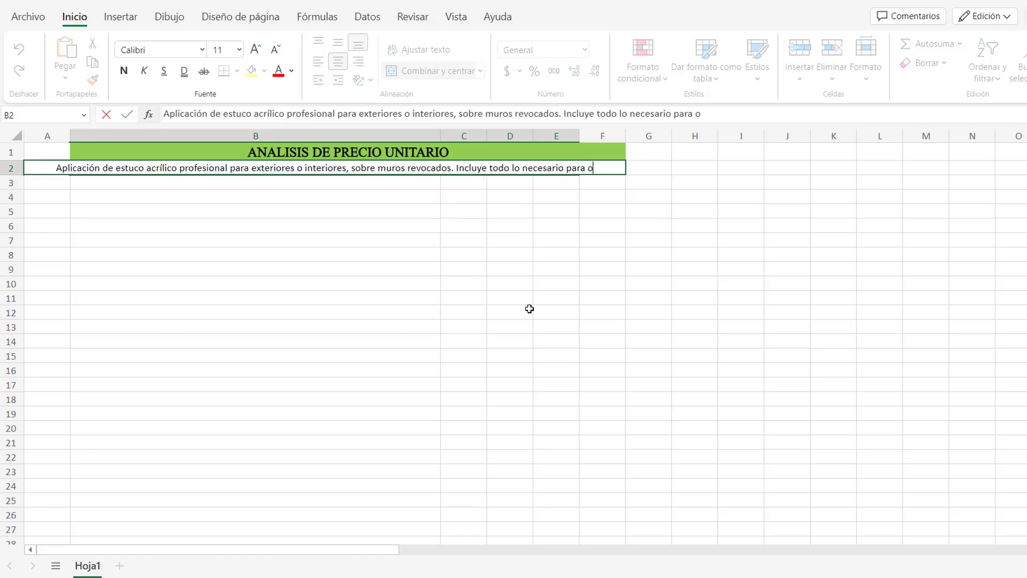
{"action": "type", "text": "btener una superf"}
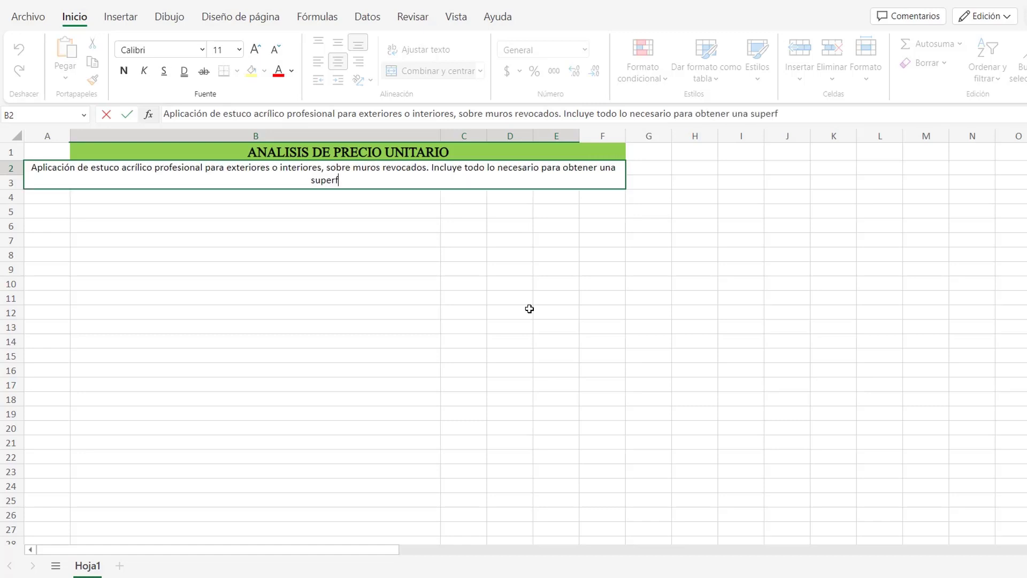
{"action": "type", "text": "icie pareja "}
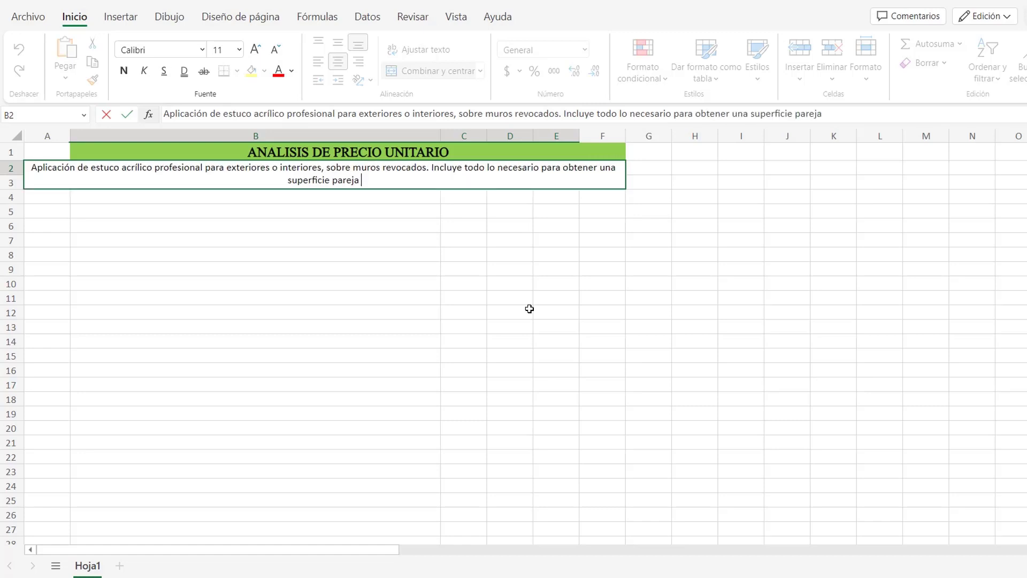
{"action": "type", "text": "y hom"}
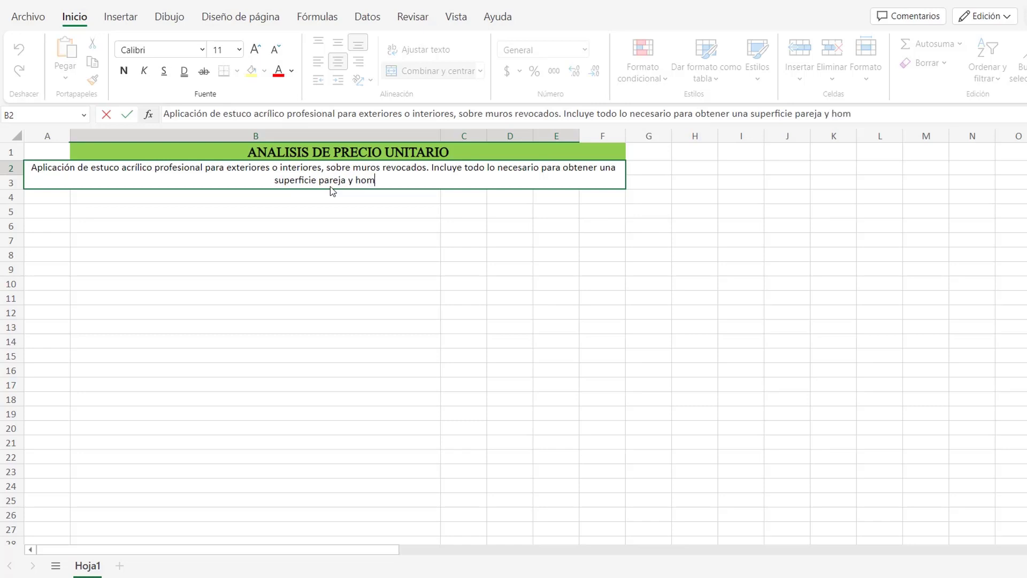
{"action": "type", "text": "ogénea."}
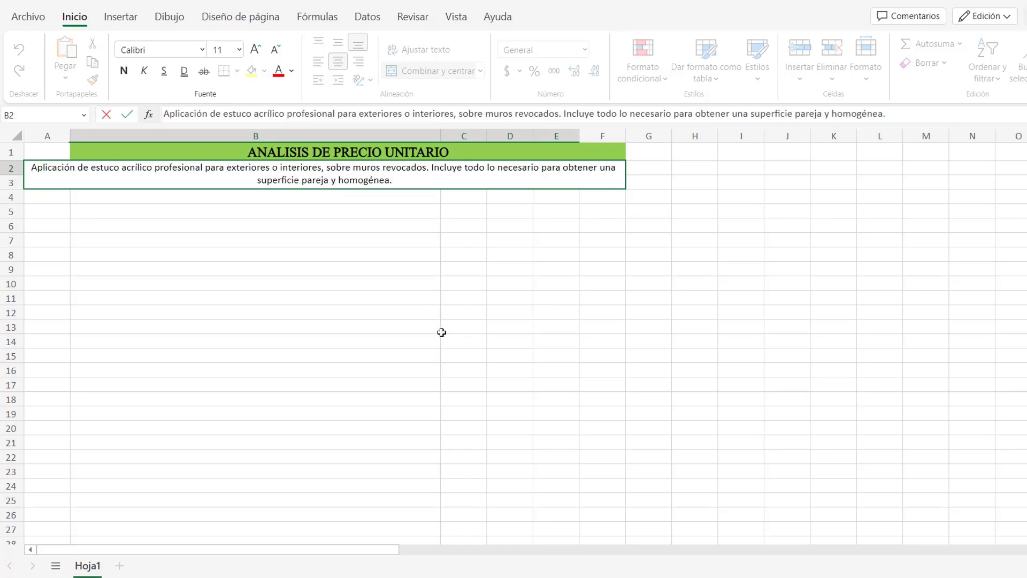
{"action": "left_click", "coordinate": [442, 332]}
- Make row 2 taller and wrap the description text in B2
{"action": "left_click", "coordinate": [75, 168]}
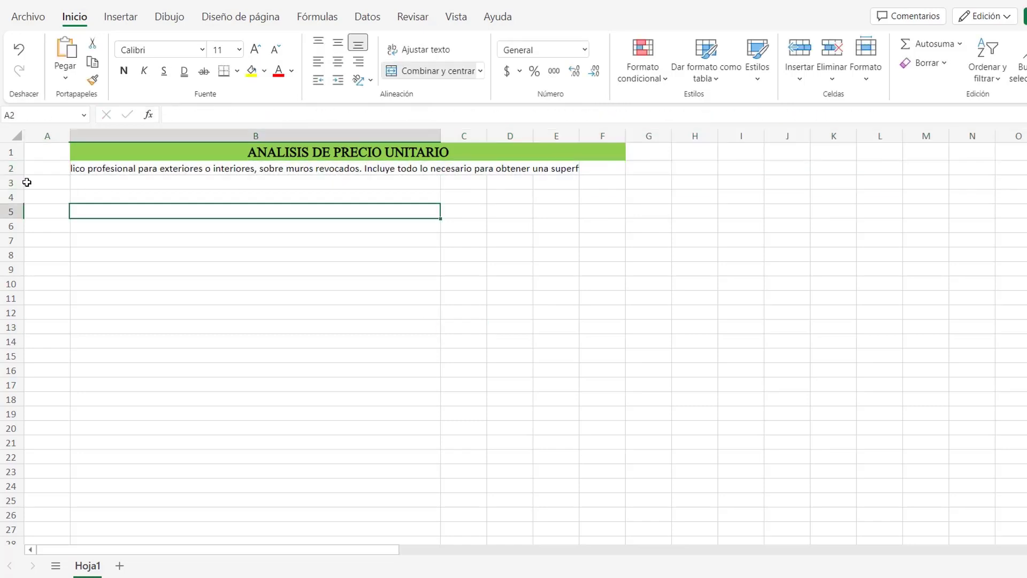
{"action": "left_click_drag", "start_coordinate": [12, 175], "coordinate": [12, 189]}
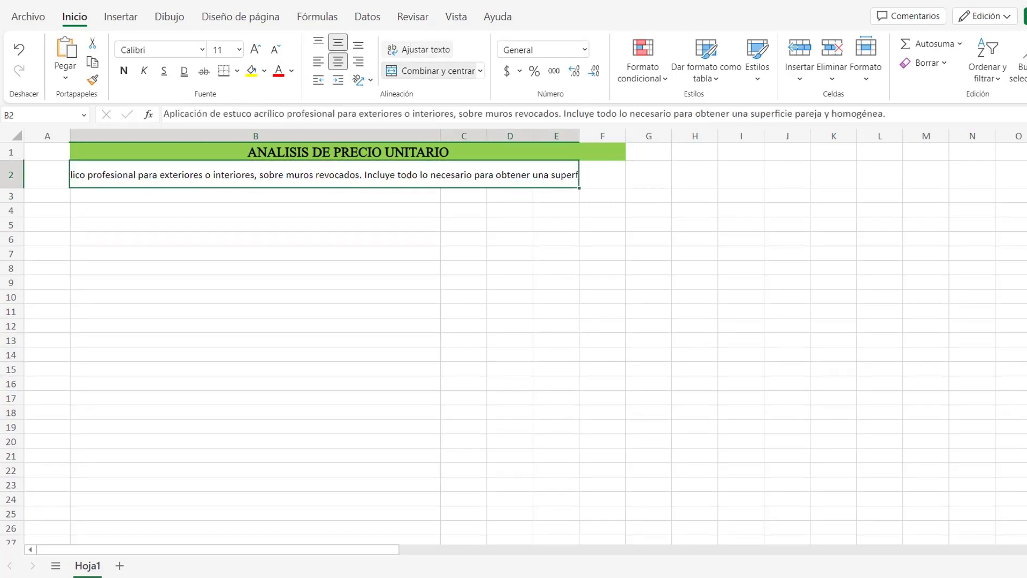
{"action": "left_click", "coordinate": [419, 49]}
{"action": "left_click", "coordinate": [461, 231]}
- Enter the unit 'm2' in F2, centred horizontally and vertically
{"action": "left_click", "coordinate": [595, 176]}
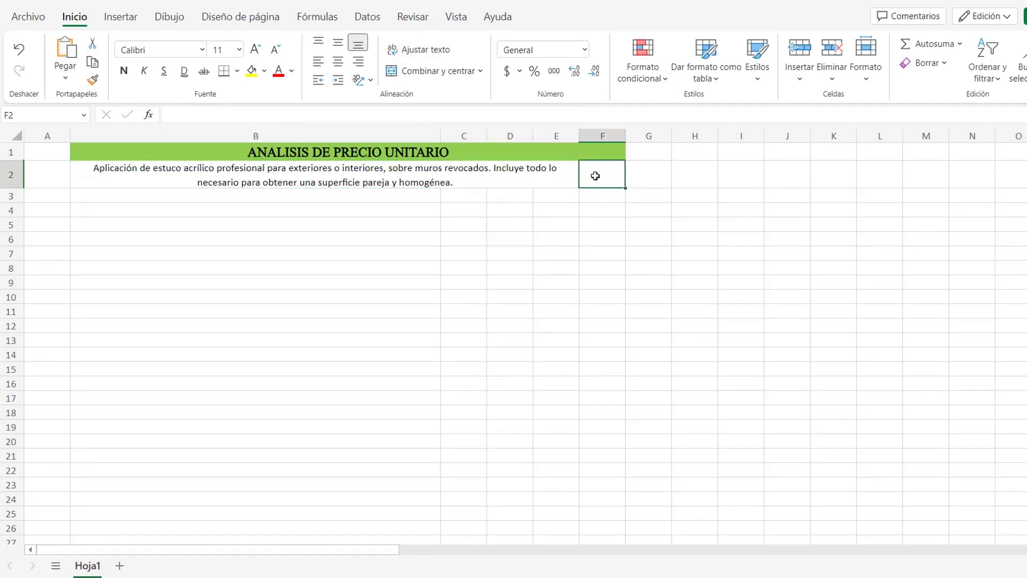
{"action": "type", "text": "m2"}
{"action": "left_click", "coordinate": [338, 61]}
{"action": "left_click", "coordinate": [338, 42]}
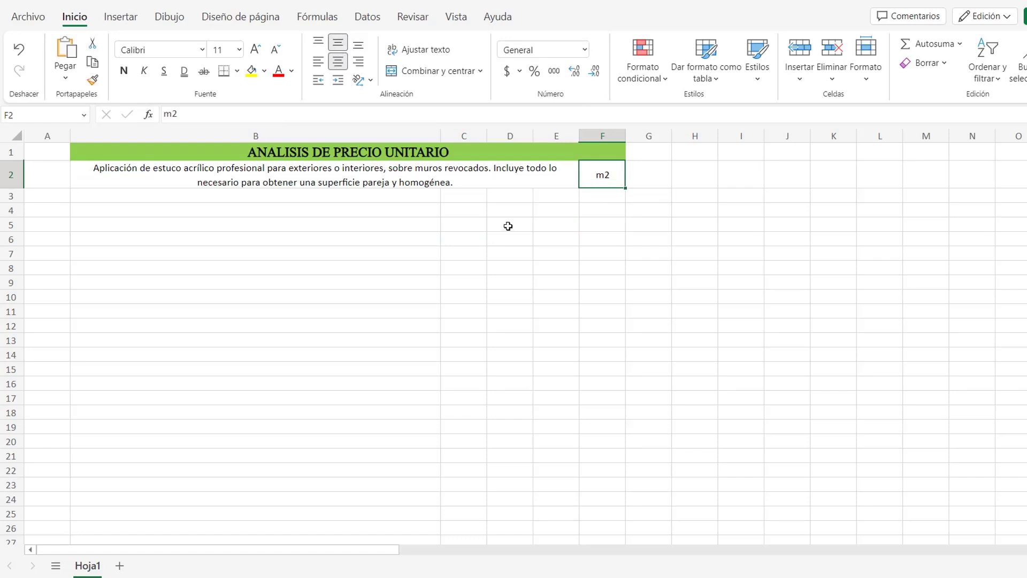
- Apply All Borders to B2:F2
{"action": "left_click_drag", "start_coordinate": [267, 177], "coordinate": [591, 175]}
{"action": "left_click", "coordinate": [237, 71]}
{"action": "left_click", "coordinate": [231, 130]}
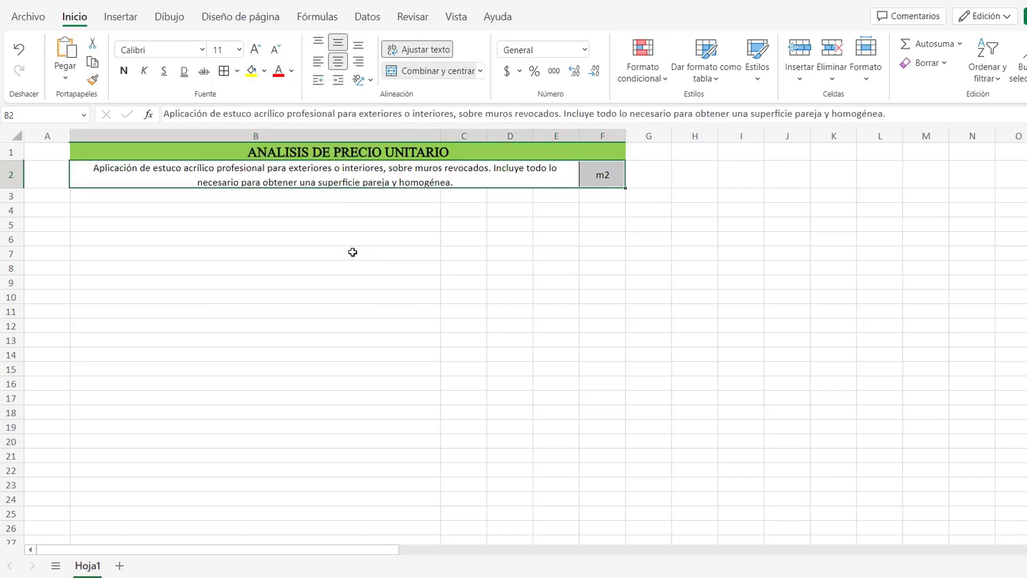
{"action": "left_click", "coordinate": [352, 252]}
{"action": "left_click", "coordinate": [239, 195]}
- Label B3 'Rendimient' and E3 'Jornada', and border B3:C3 and E3:F3
{"action": "type", "text": "Rendimiento"}
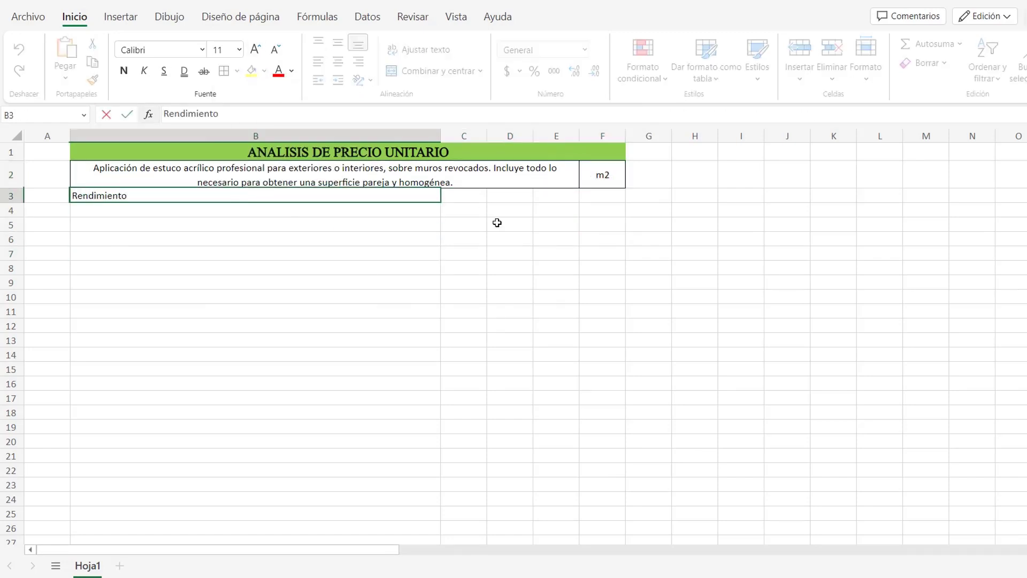
{"action": "left_click", "coordinate": [554, 205]}
{"action": "type", "text": "Jo"}
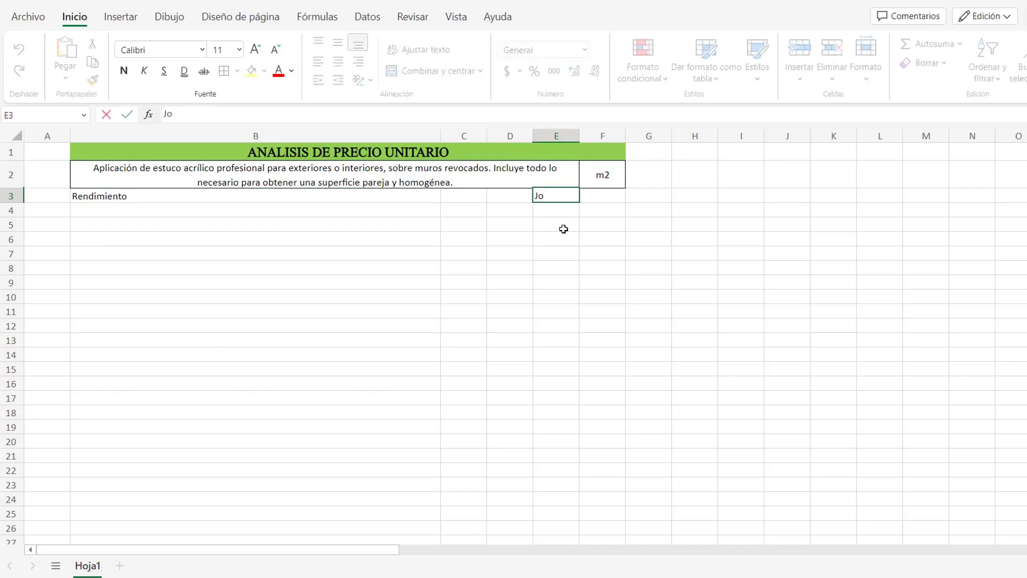
{"action": "type", "text": "rnada"}
{"action": "key", "text": "Return"}
{"action": "left_click_drag", "start_coordinate": [428, 197], "coordinate": [464, 197]}
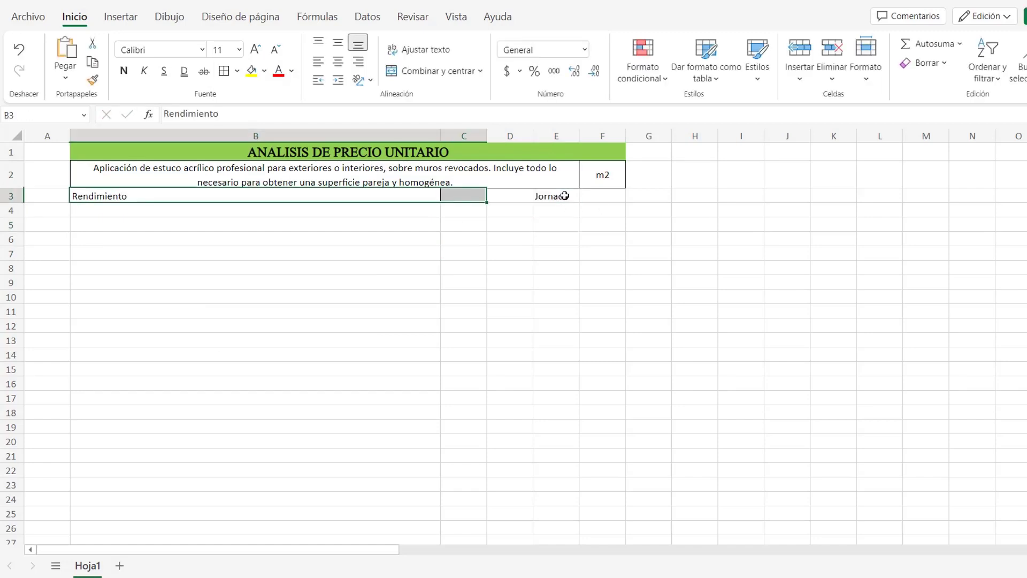
{"action": "left_click_drag", "start_coordinate": [564, 196], "coordinate": [603, 195]}
{"action": "left_click", "coordinate": [223, 70]}
- Type the headers Descripción, Unidad, cantidad, costo and subtotal across B5:F5
{"action": "left_click", "coordinate": [364, 224]}
{"action": "type", "text": "Desc"}
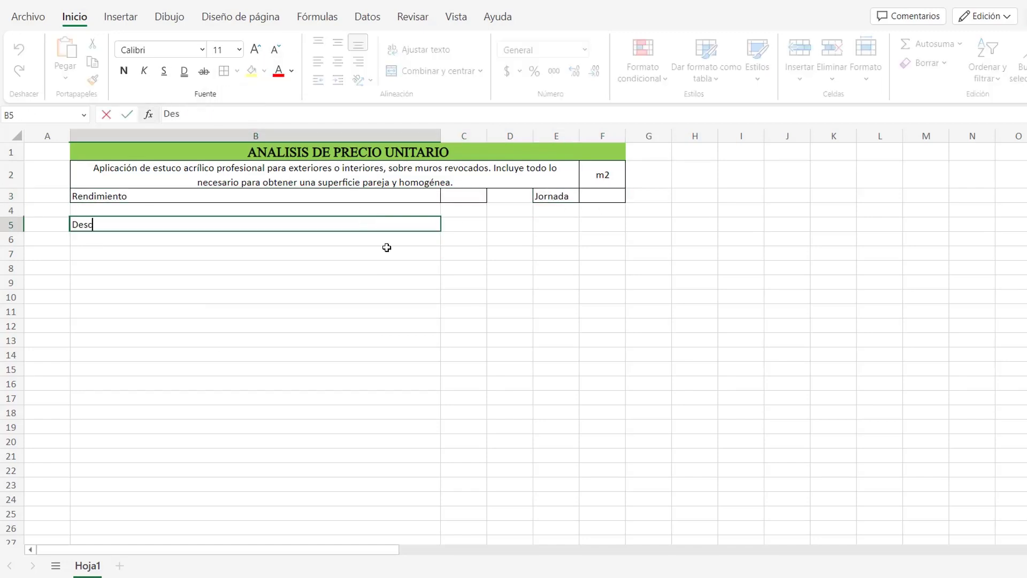
{"action": "type", "text": "ripción"}
{"action": "key", "text": "Tab"}
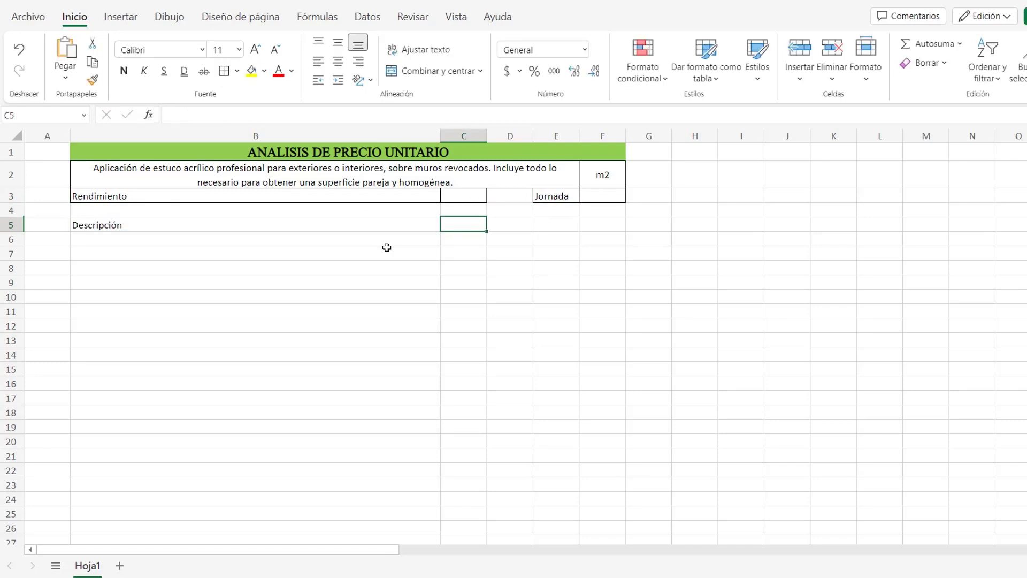
{"action": "type", "text": "Unidad"}
{"action": "key", "text": "Tab"}
{"action": "type", "text": "cantidad"}
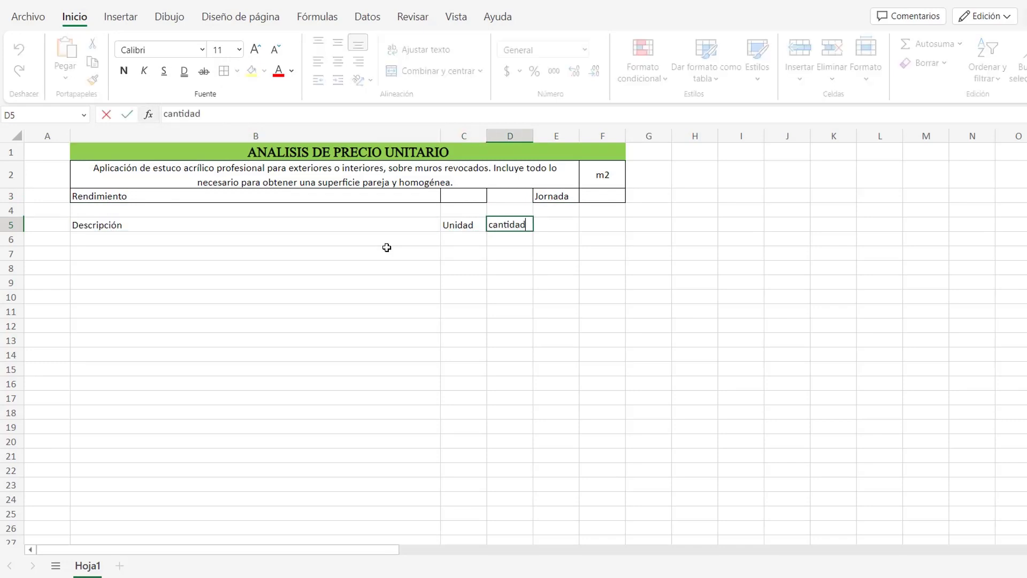
{"action": "key", "text": "Tab"}
{"action": "type", "text": "costo"}
{"action": "key", "text": "Tab"}
{"action": "type", "text": "sub"}
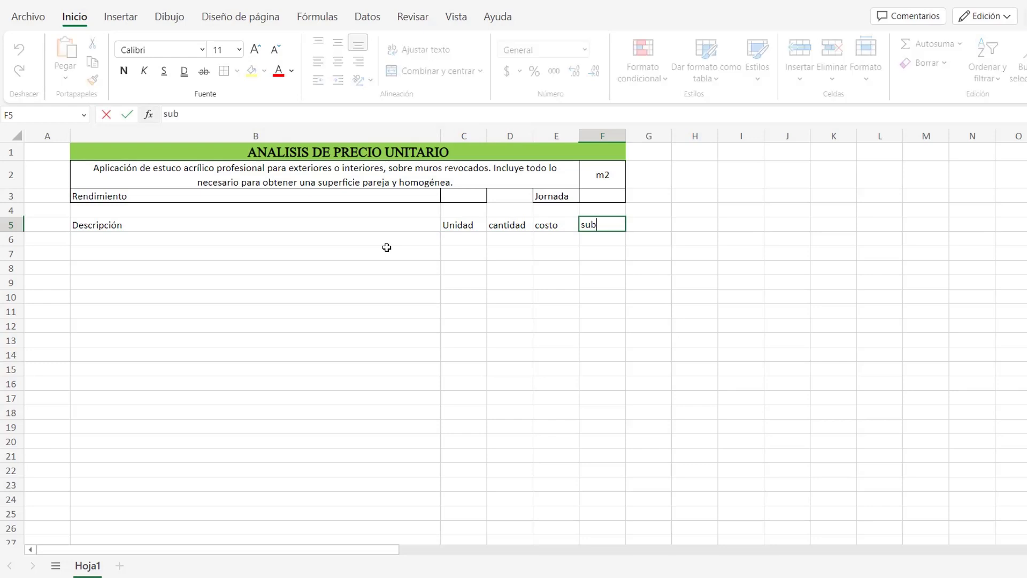
{"action": "left_click", "coordinate": [387, 247]}
- Border, bold and centre the header row B5:F5
{"action": "left_click_drag", "start_coordinate": [407, 224], "coordinate": [601, 225]}
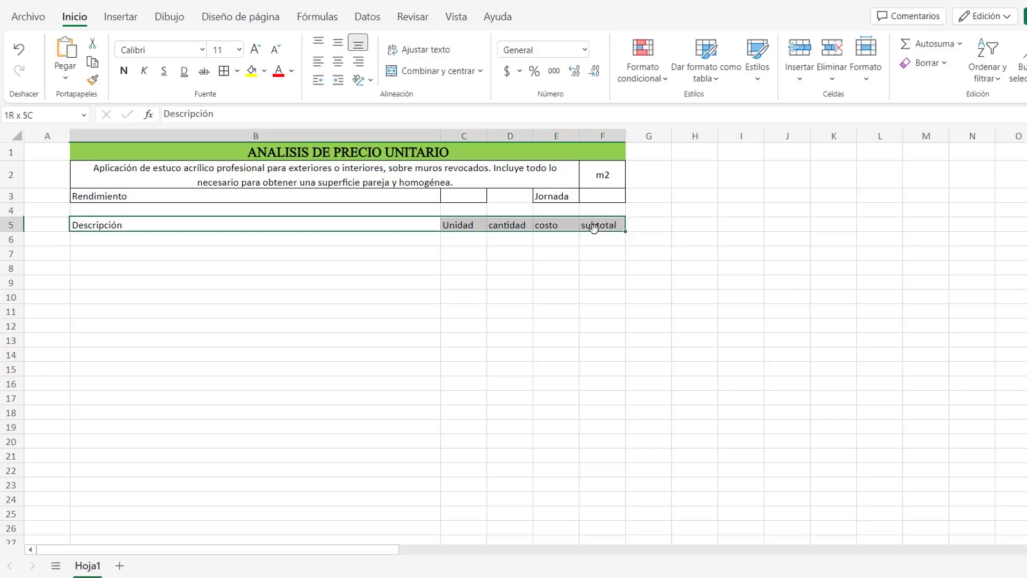
{"action": "left_click", "coordinate": [123, 71]}
{"action": "left_click", "coordinate": [370, 270]}
{"action": "left_click_drag", "start_coordinate": [361, 224], "coordinate": [602, 224]}
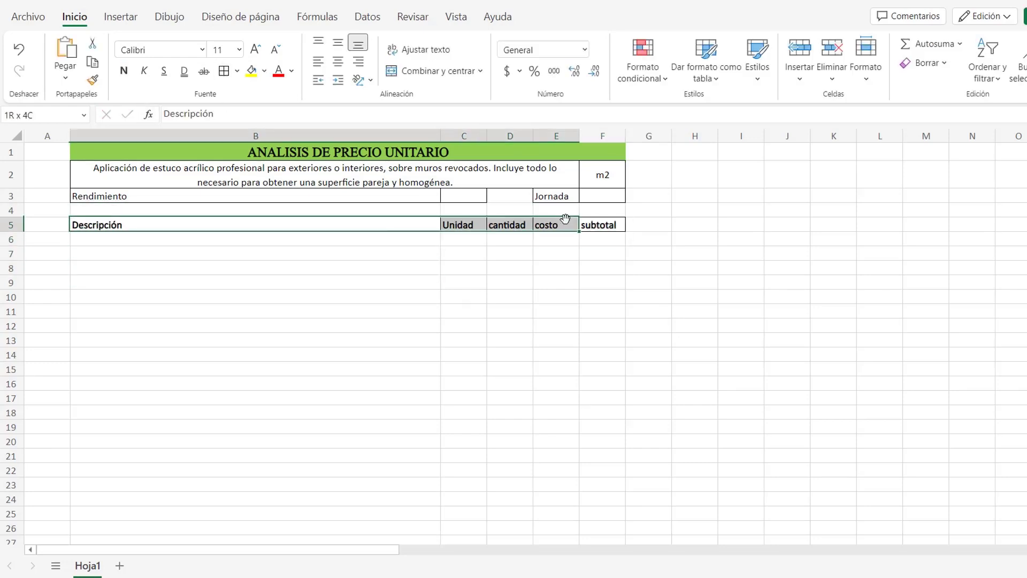
{"action": "left_click", "coordinate": [338, 62]}
{"action": "left_click", "coordinate": [345, 243]}
- List Materiales, Estuco acrílico profesional, Lija, Mano de obra, Cuadrilla oficial + ayudante, Herramienta, Herramienta menor down column B
{"action": "type", "text": "M"}
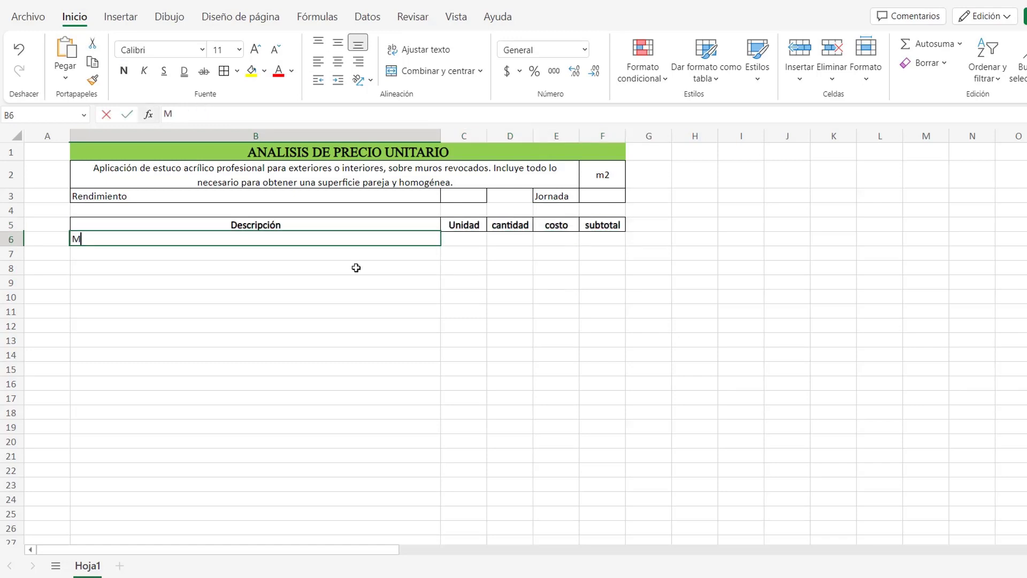
{"action": "type", "text": "ateriales"}
{"action": "key", "text": "Return"}
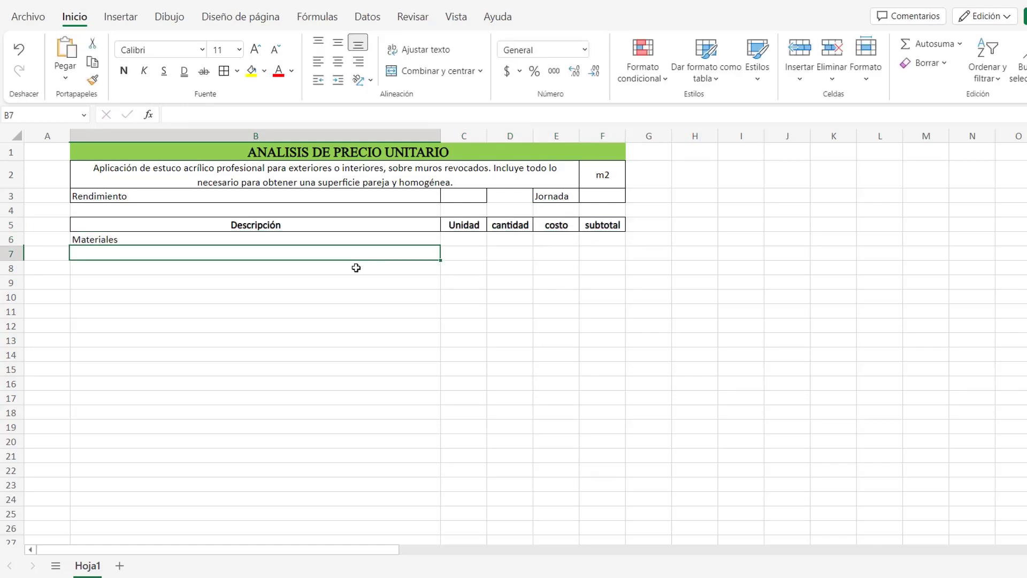
{"action": "type", "text": "Estuco acrílico"}
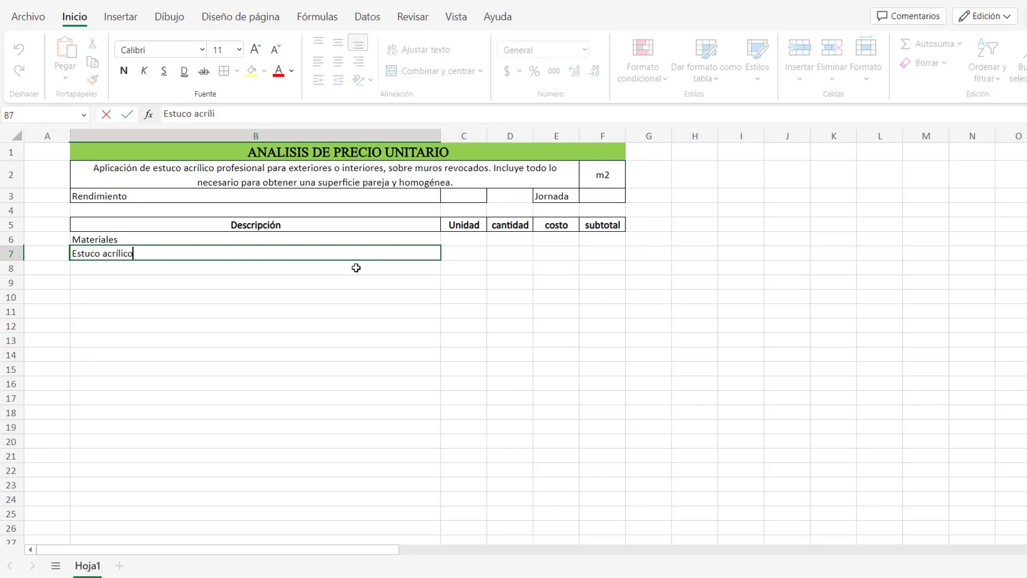
{"action": "type", "text": "nal"}
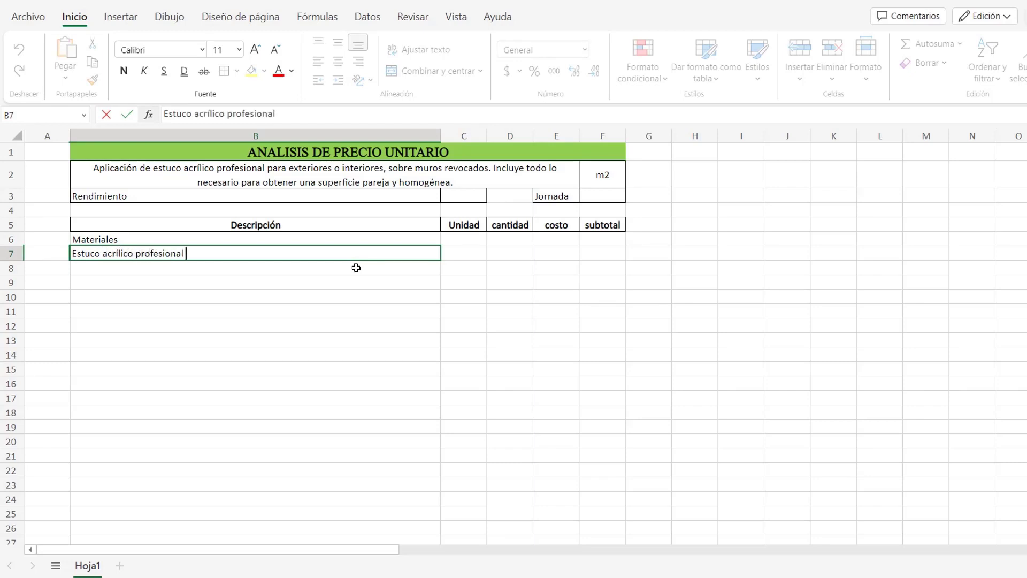
{"action": "key", "text": "Return"}
{"action": "type", "text": "Lija"}
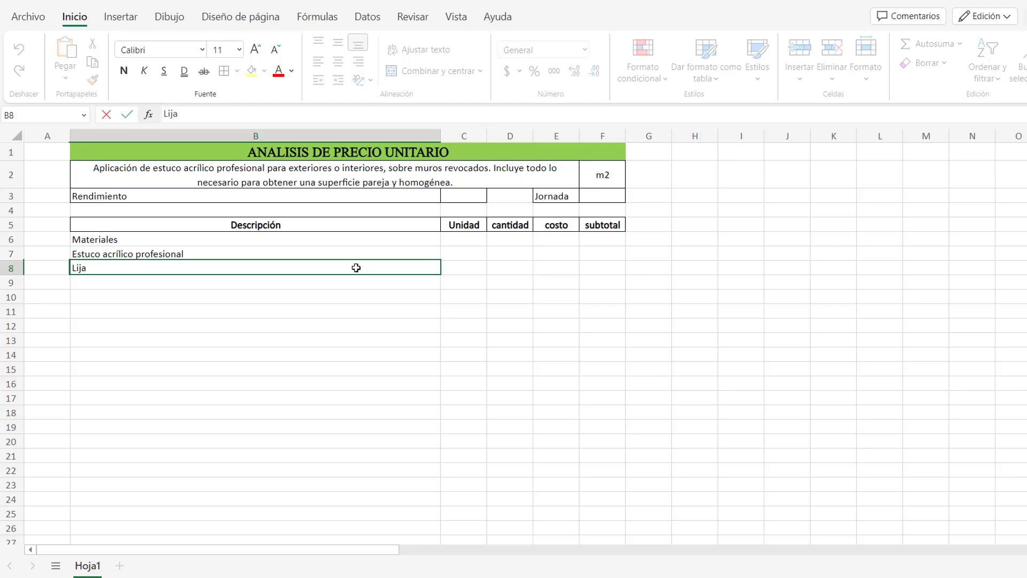
{"action": "key", "text": "Return"}
{"action": "type", "text": "Mano de obra"}
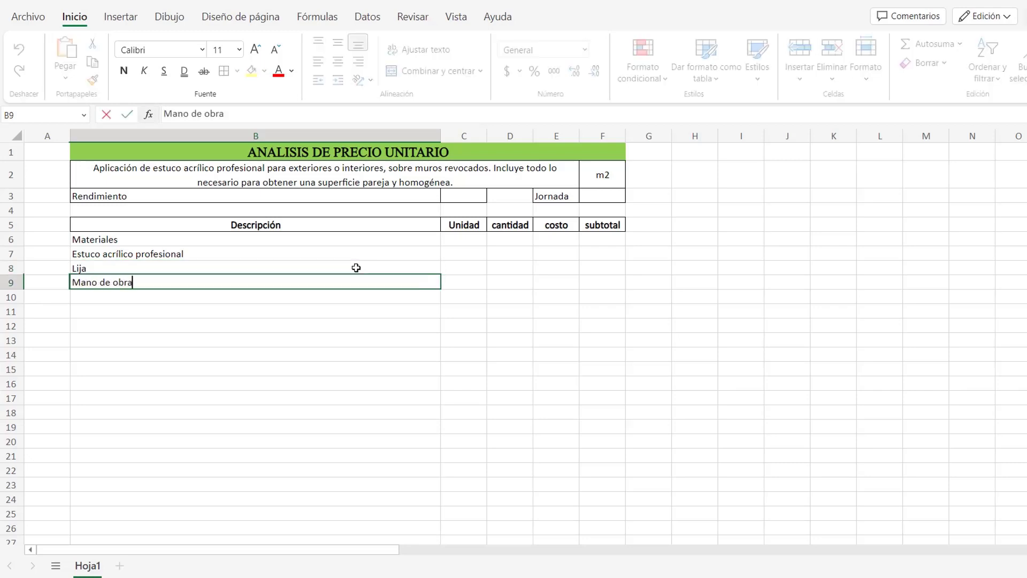
{"action": "key", "text": "Return"}
{"action": "type", "text": "Cuadrilla oficial"}
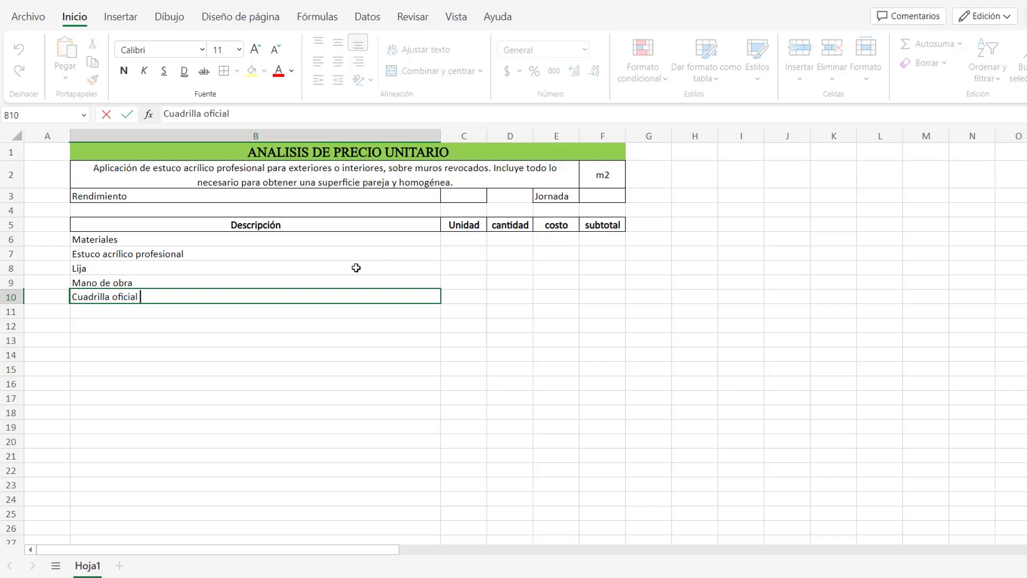
{"action": "type", "text": "udante"}
{"action": "key", "text": "Return"}
{"action": "type", "text": "Herramienta"}
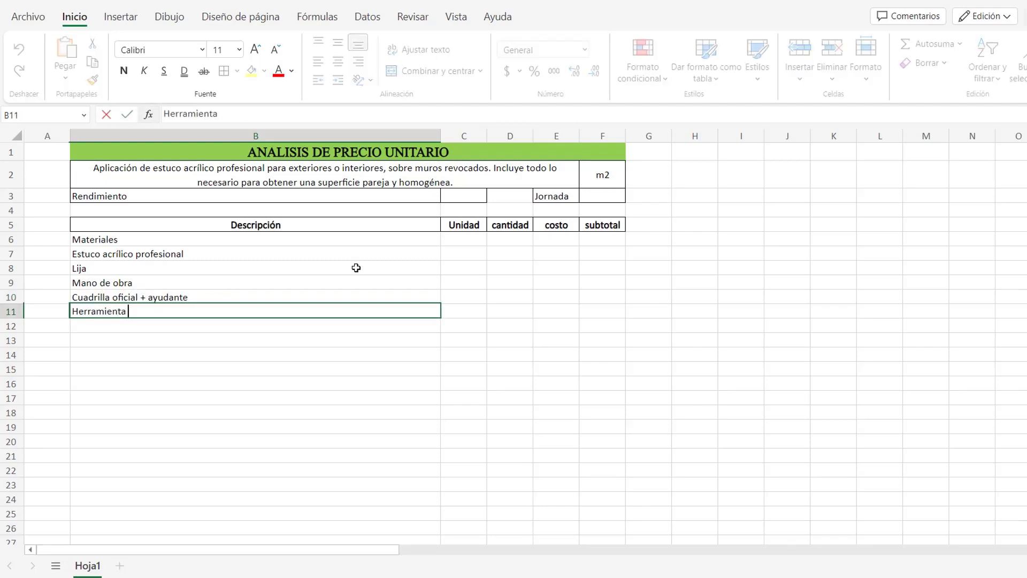
{"action": "key", "text": "Return"}
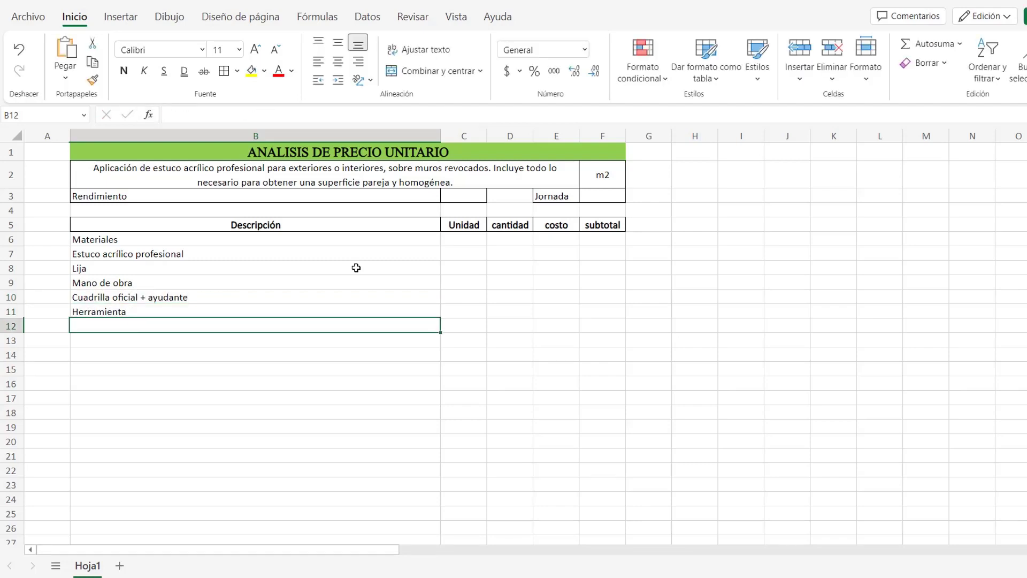
{"action": "type", "text": "Herramienta men"}
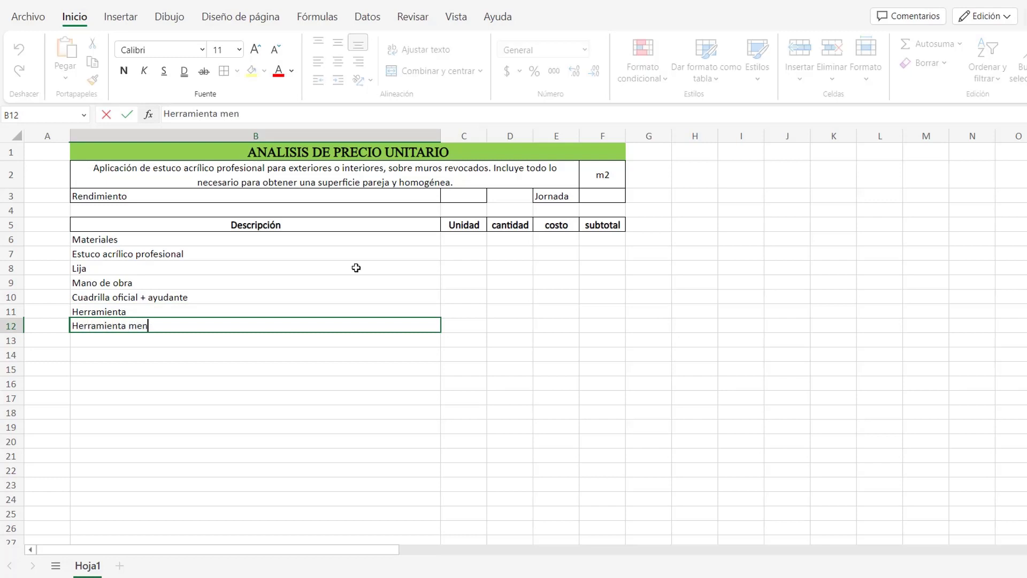
{"action": "type", "text": "or"}
{"action": "key", "text": "Return"}
- Continue with Equipo, Andamio, Can, Transporte, Transporte de los materiales and Acarreo interno
{"action": "type", "text": "E"}
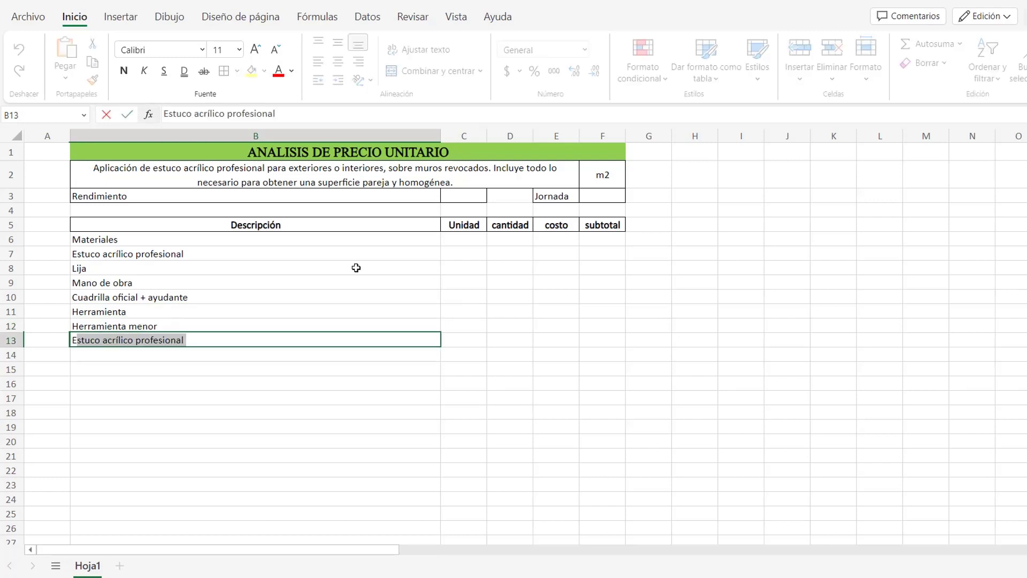
{"action": "type", "text": "quipo"}
{"action": "key", "text": "Return"}
{"action": "type", "text": "Andamio"}
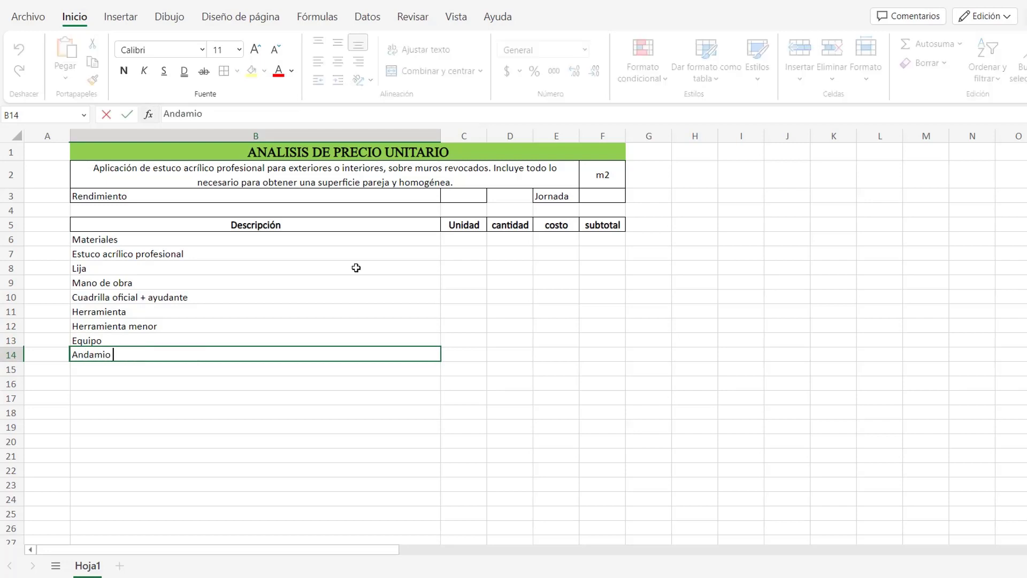
{"action": "key", "text": "Return"}
{"action": "type", "text": "C"}
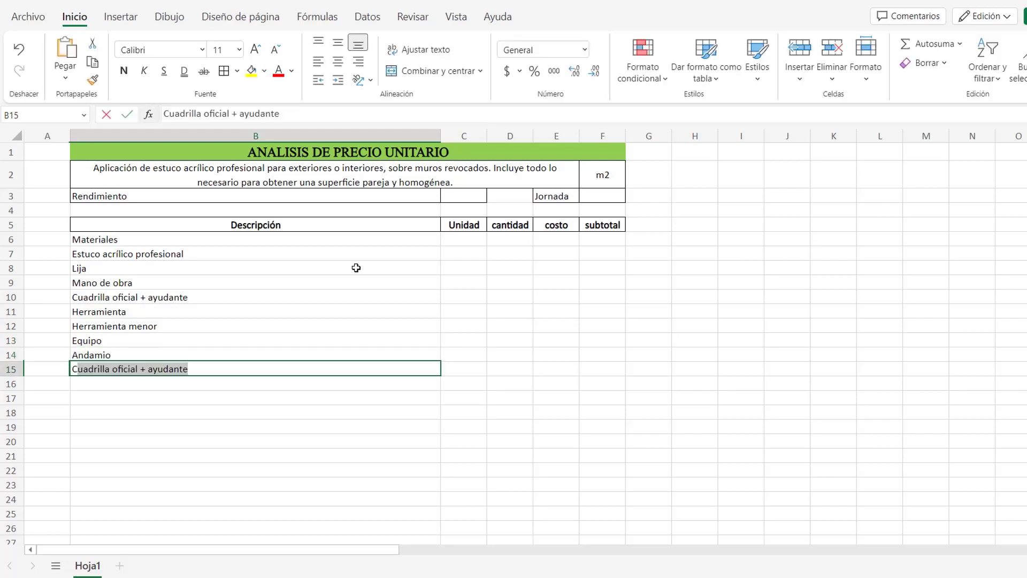
{"action": "type", "text": "an"}
{"action": "key", "text": "Return"}
{"action": "type", "text": "Transpi"}
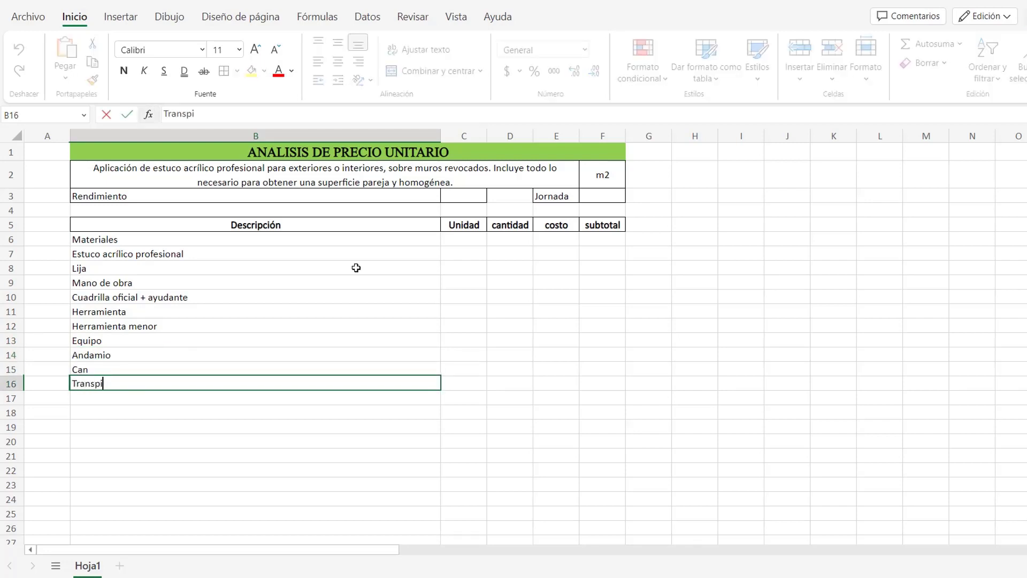
{"action": "key", "text": "BackSpace"}
{"action": "type", "text": "orte"}
{"action": "key", "text": "Return"}
{"action": "type", "text": "Transp"}
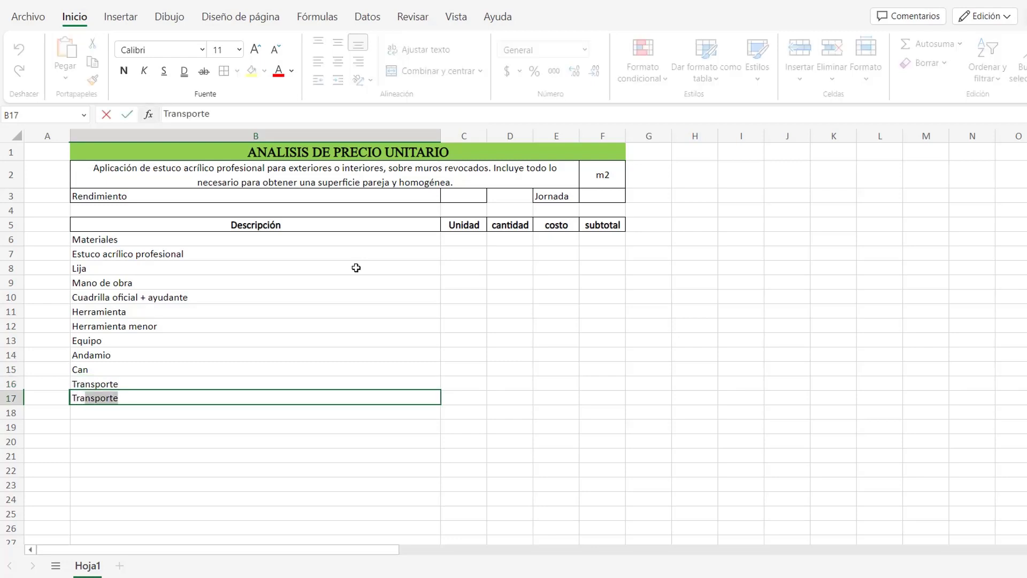
{"action": "type", "text": "orte de los "}
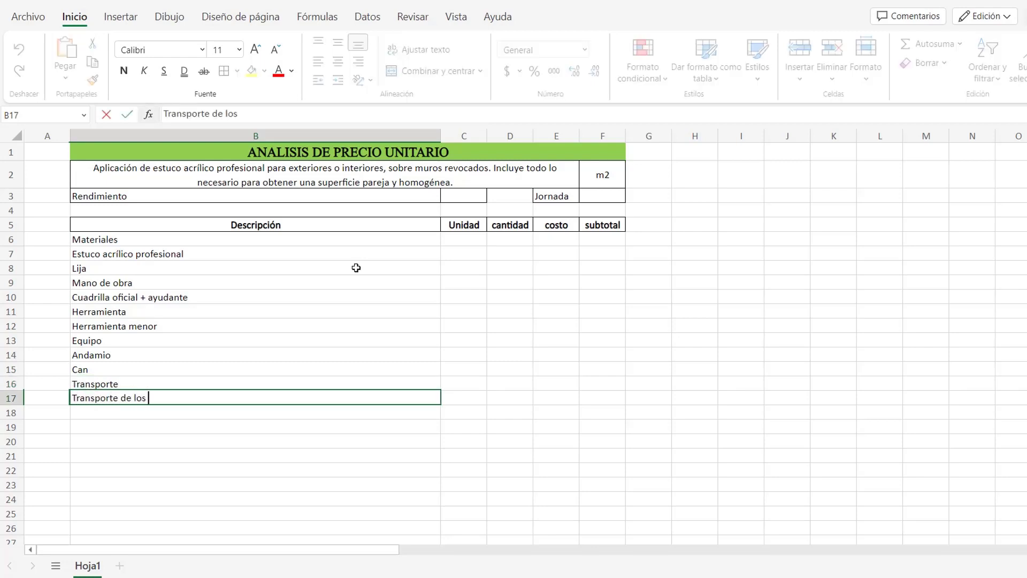
{"action": "type", "text": "materiales"}
{"action": "key", "text": "Return"}
{"action": "type", "text": "A"}
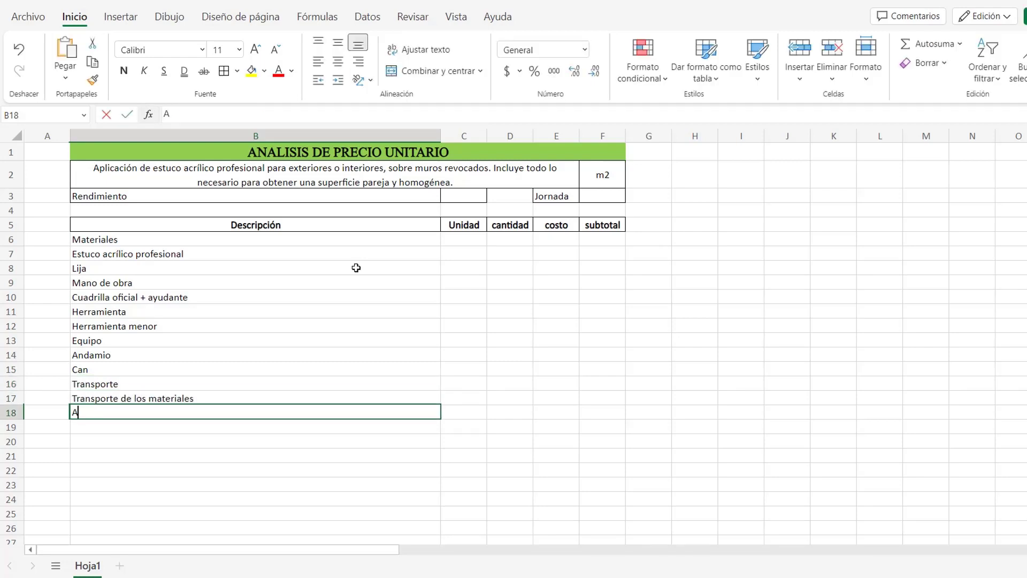
{"action": "type", "text": "carreo i"}
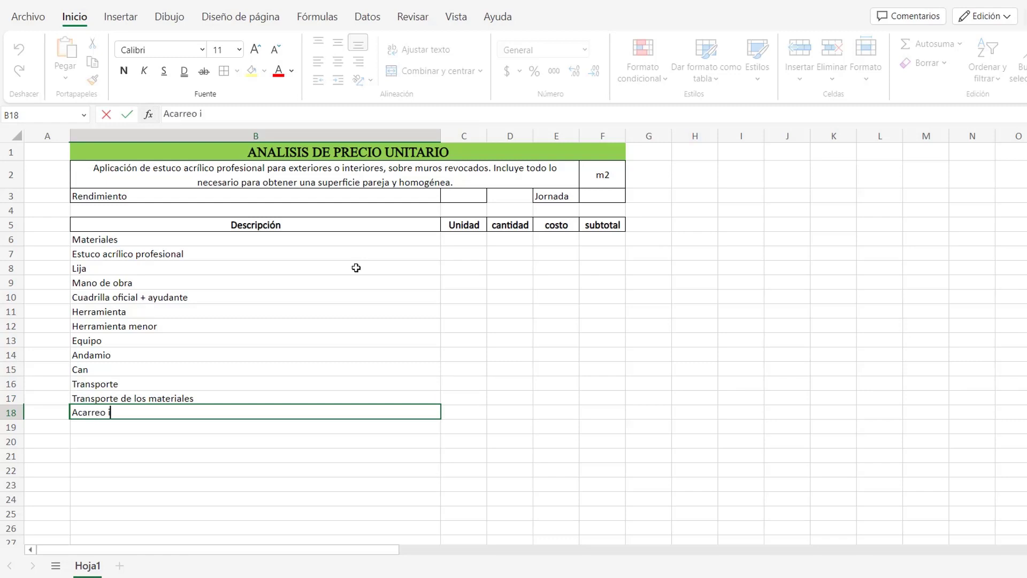
{"action": "type", "text": "nterno"}
{"action": "key", "text": "Return"}
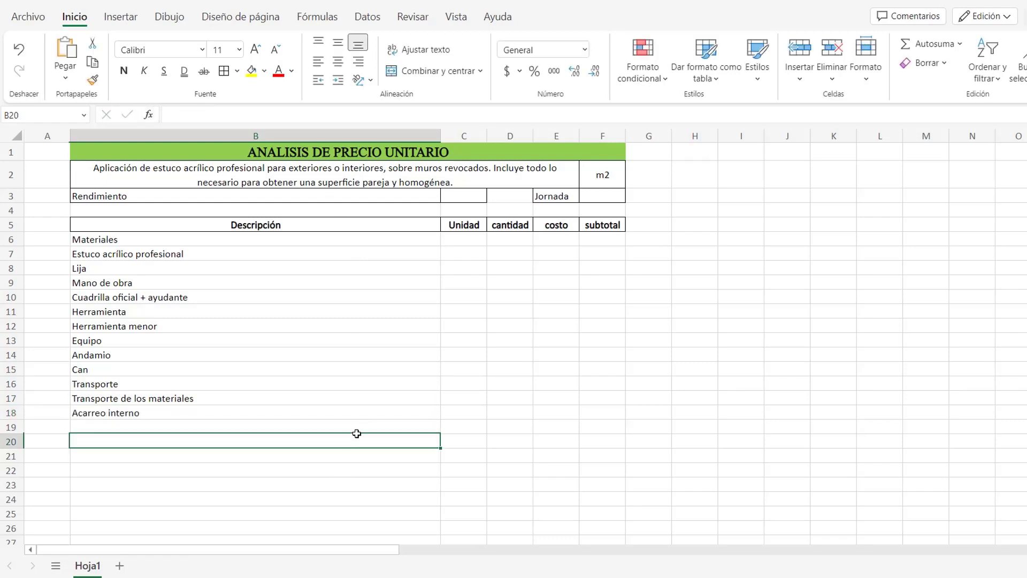
- Merge and centre B19:E19, label it 'Total (m2)' and make it bold
{"action": "left_click_drag", "start_coordinate": [367, 425], "coordinate": [556, 428]}
{"action": "left_click", "coordinate": [405, 67]}
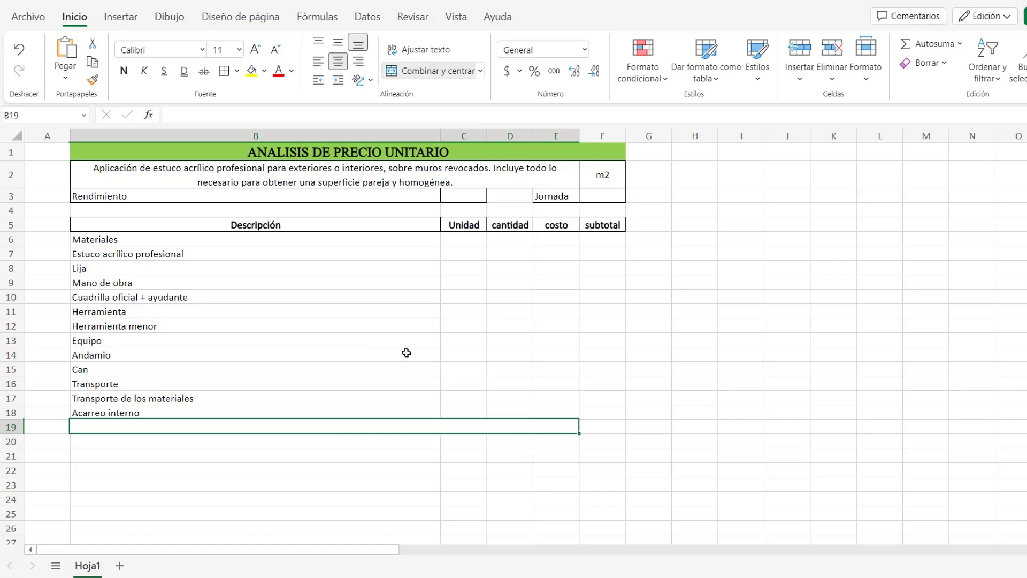
{"action": "type", "text": "Total"}
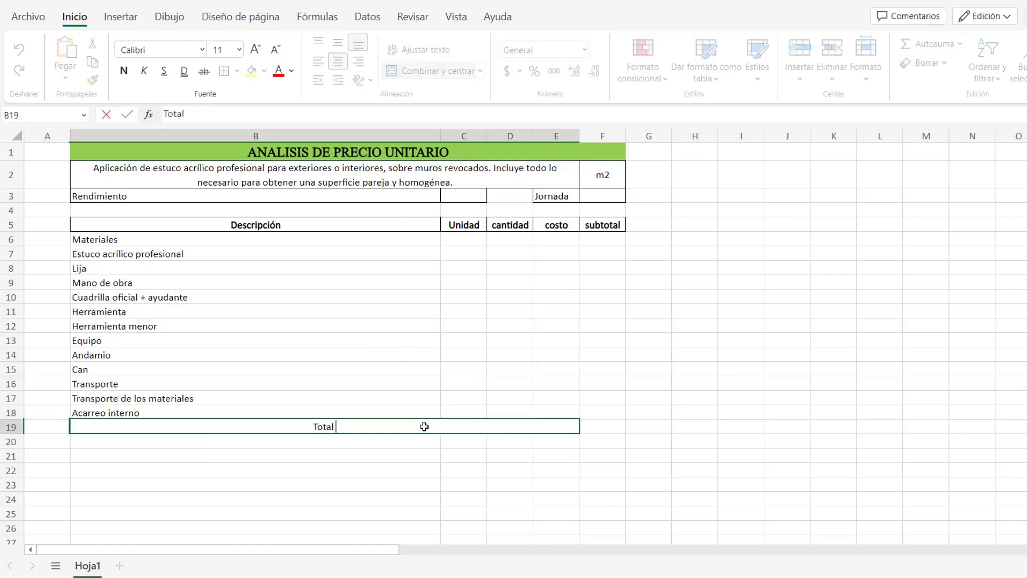
{"action": "type", "text": " (m2)"}
{"action": "left_click", "coordinate": [123, 72]}
{"action": "left_click", "coordinate": [557, 282]}
{"action": "left_click_drag", "start_coordinate": [321, 239], "coordinate": [556, 239]}
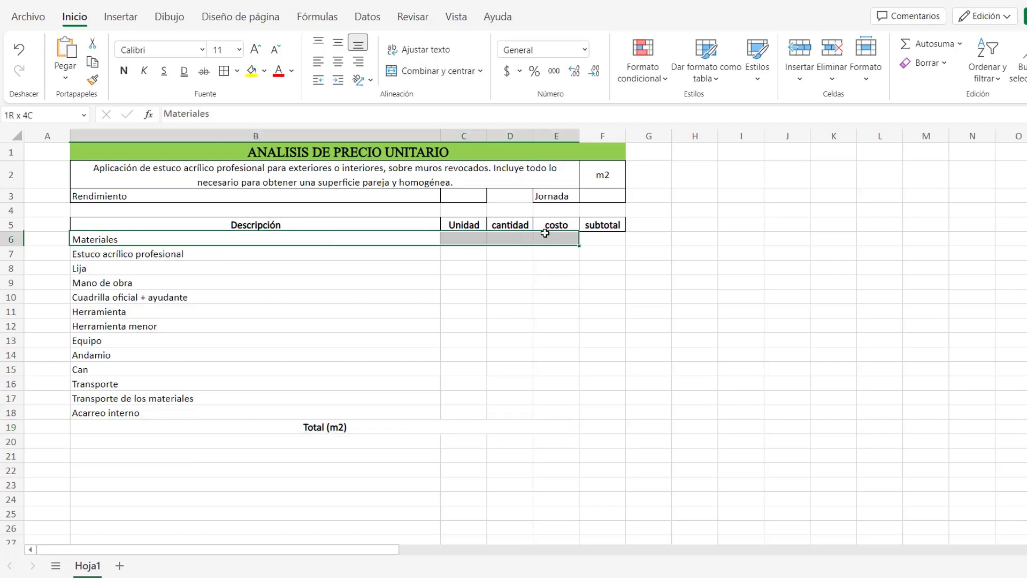
- Merge B6:E6, left-align and bold Materiales, and paint that format onto Mano de obra
{"action": "left_click", "coordinate": [423, 71]}
{"action": "left_click", "coordinate": [318, 62]}
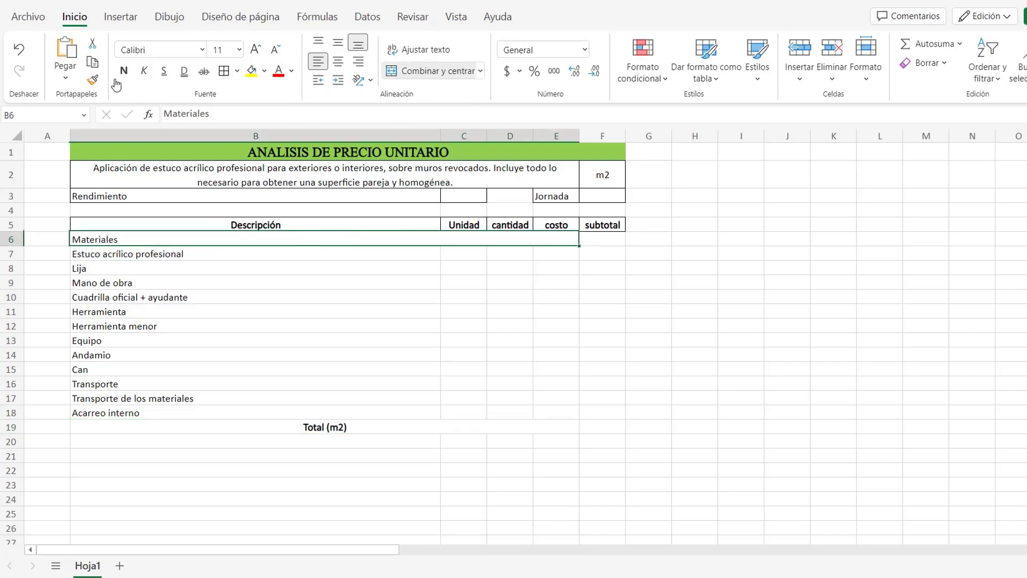
{"action": "left_click", "coordinate": [123, 71]}
{"action": "left_click", "coordinate": [93, 79]}
{"action": "left_click", "coordinate": [149, 287]}
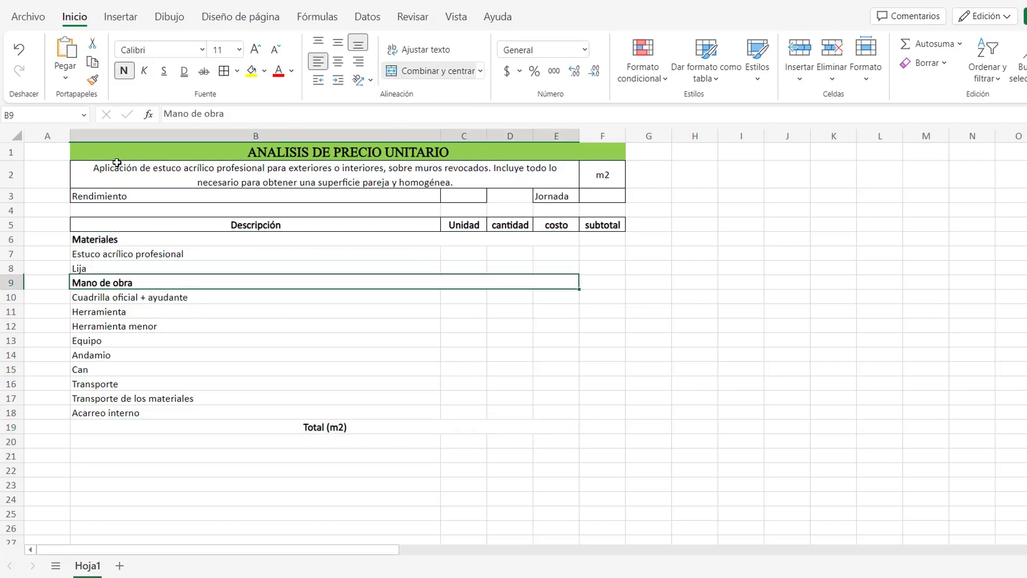
- Paint the bold heading format onto Herramienta, Equipo and Transporte
{"action": "left_click", "coordinate": [92, 79]}
{"action": "left_click", "coordinate": [131, 313]}
{"action": "left_click", "coordinate": [123, 71]}
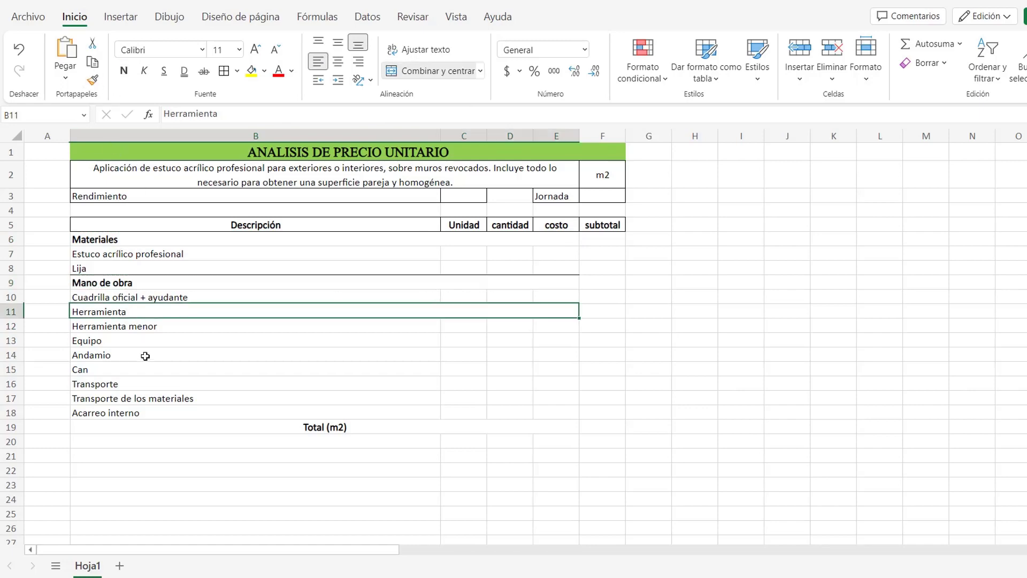
{"action": "left_click", "coordinate": [124, 71]}
{"action": "left_click", "coordinate": [92, 79]}
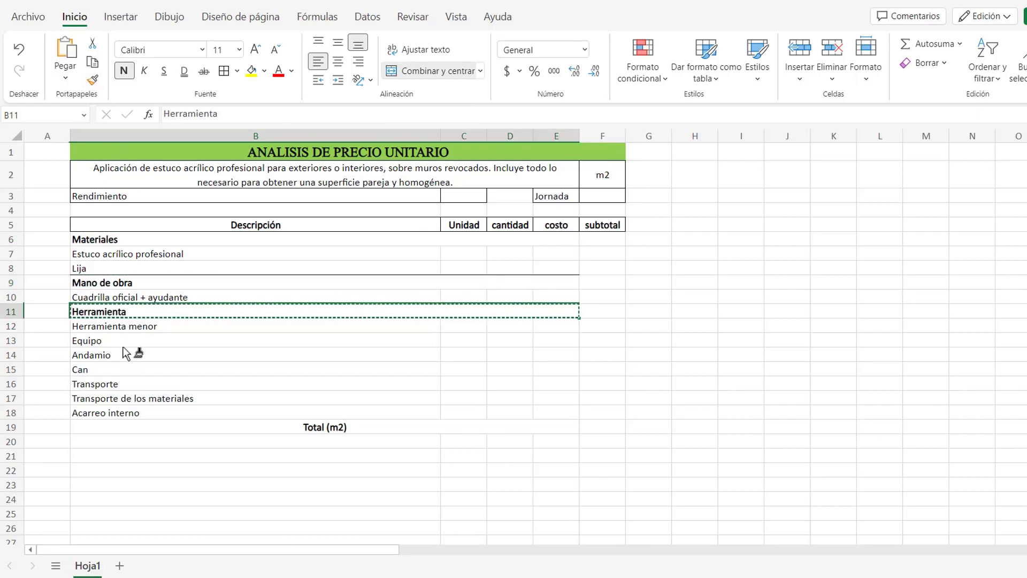
{"action": "left_click", "coordinate": [126, 341]}
{"action": "left_click", "coordinate": [92, 80]}
{"action": "left_click", "coordinate": [128, 381]}
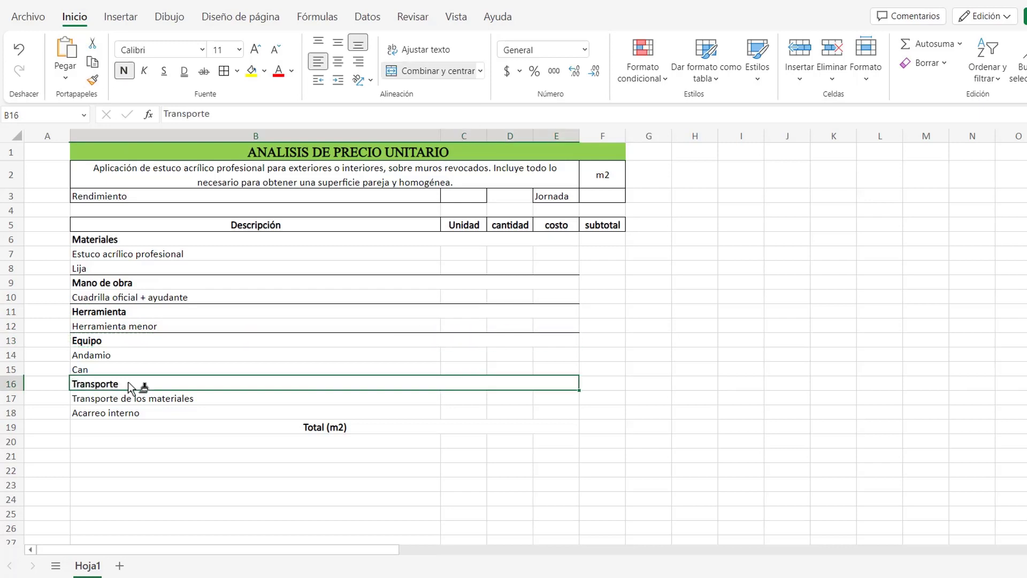
{"action": "left_click", "coordinate": [599, 398]}
- Apply All Borders to the table body B6:F19
{"action": "left_click_drag", "start_coordinate": [321, 240], "coordinate": [598, 426]}
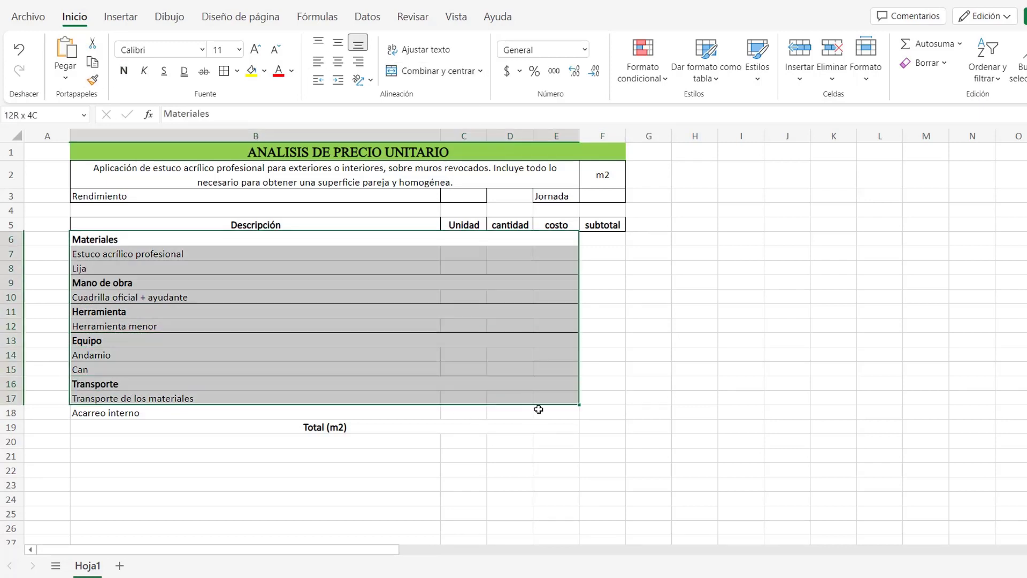
{"action": "left_click", "coordinate": [217, 77]}
{"action": "left_click", "coordinate": [695, 355]}
- Shade the header row B5:F5 and the Total (m2) row B19:F19 light green
{"action": "left_click_drag", "start_coordinate": [257, 225], "coordinate": [603, 225]}
{"action": "left_click", "coordinate": [265, 72]}
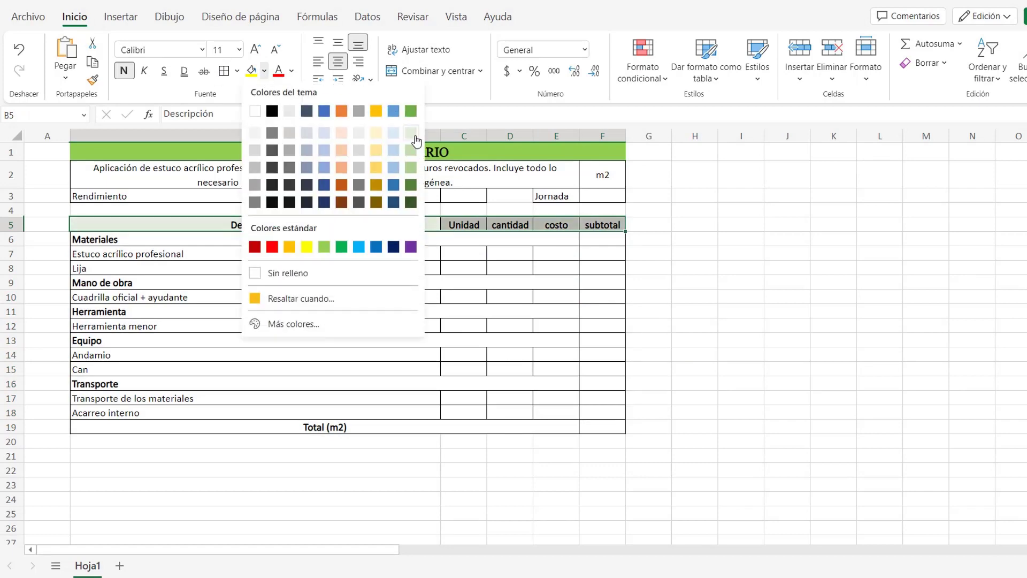
{"action": "left_click", "coordinate": [419, 140]}
{"action": "left_click", "coordinate": [519, 424]}
{"action": "left_click_drag", "start_coordinate": [519, 424], "coordinate": [602, 427]}
{"action": "left_click", "coordinate": [251, 70]}
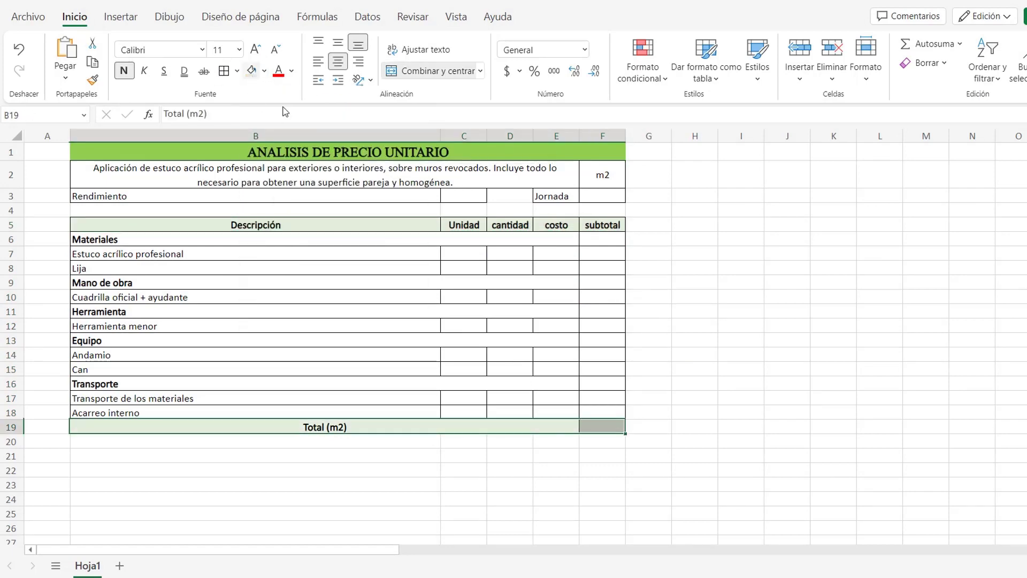
{"action": "left_click", "coordinate": [704, 343]}
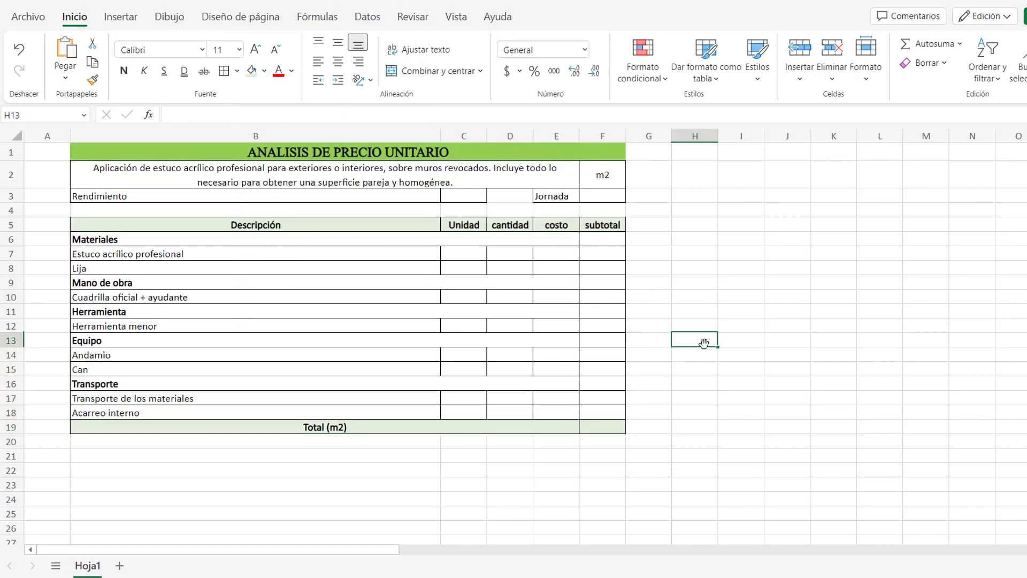
{"action": "left_click", "coordinate": [479, 227]}
- Enter units un, un and jor for the stucco, Lija and labour rows
{"action": "left_click", "coordinate": [476, 253]}
{"action": "type", "text": "uni"}
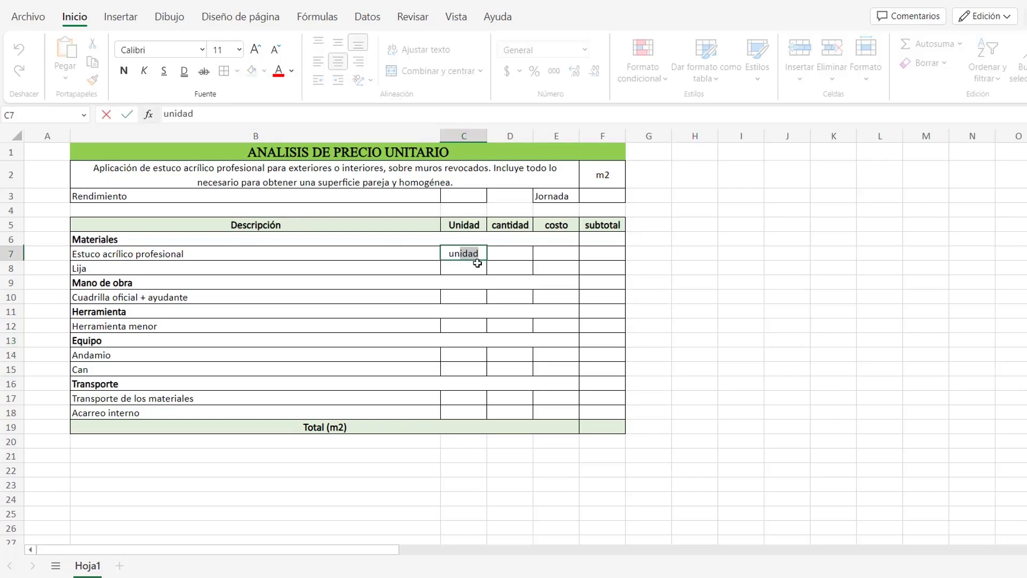
{"action": "key", "text": "BackSpace"}
{"action": "key", "text": "BackSpace"}
{"action": "key", "text": "Return"}
{"action": "type", "text": "un"}
{"action": "left_click", "coordinate": [461, 298]}
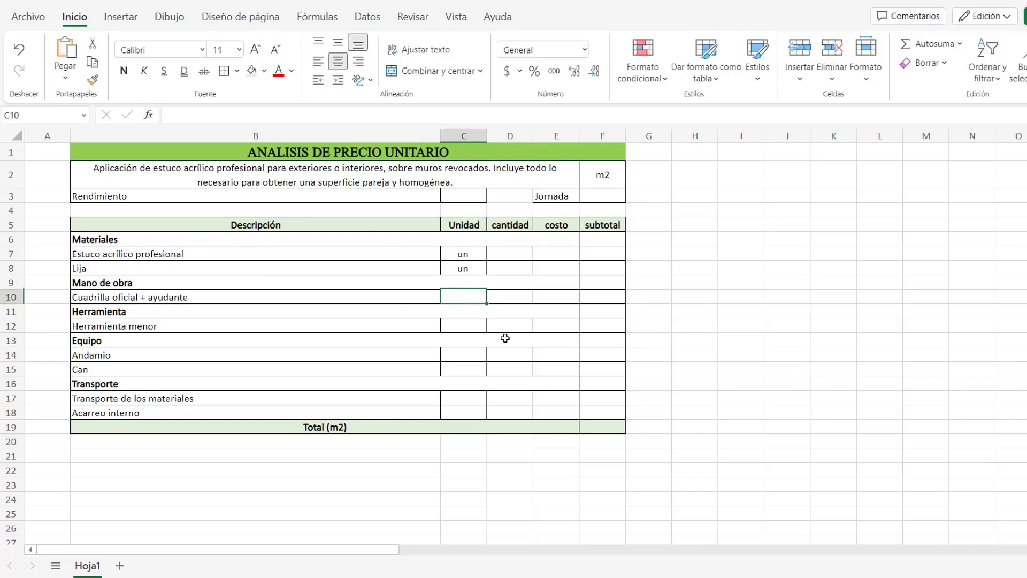
{"action": "type", "text": "jor"}
{"action": "left_click", "coordinate": [474, 328]}
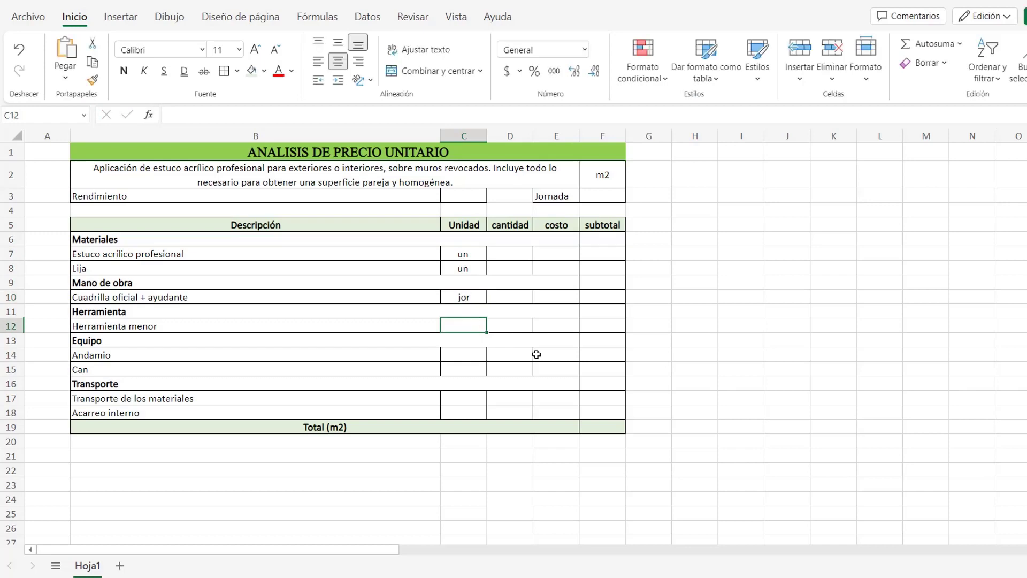
- Enter units %(mo), día, día, kg and kg for the remaining items
{"action": "type", "text": "%(mo"}
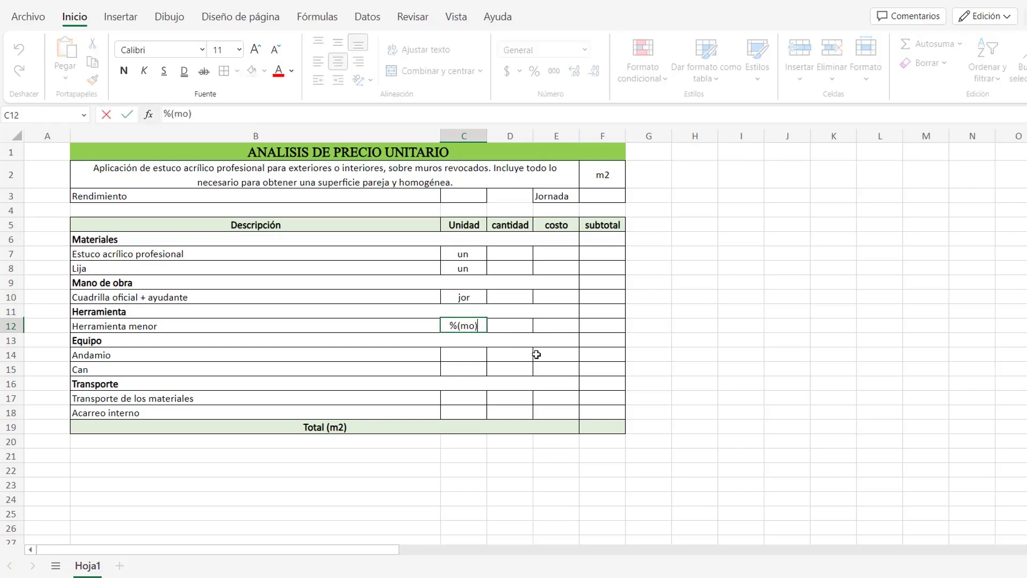
{"action": "left_click", "coordinate": [482, 357]}
{"action": "type", "text": "di"}
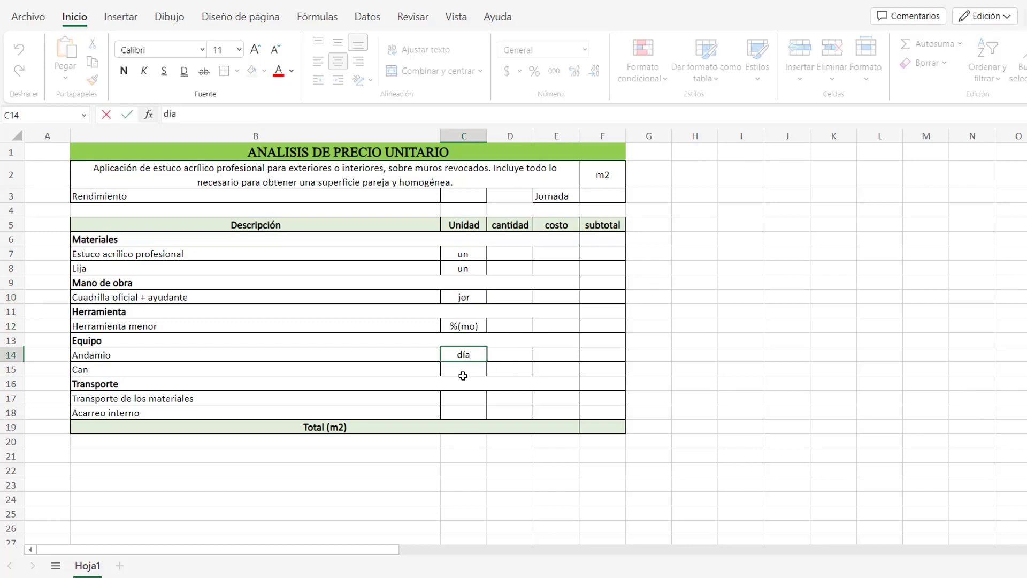
{"action": "left_click", "coordinate": [465, 370]}
{"action": "type", "text": "día"}
{"action": "left_click", "coordinate": [475, 398]}
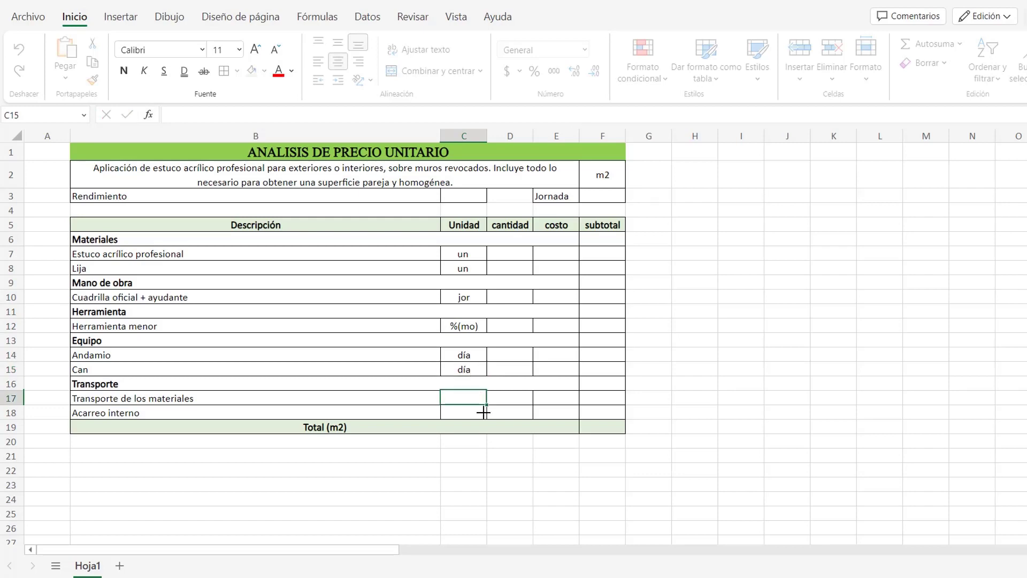
{"action": "type", "text": "kg"}
{"action": "left_click", "coordinate": [481, 412]}
{"action": "type", "text": "kg"}
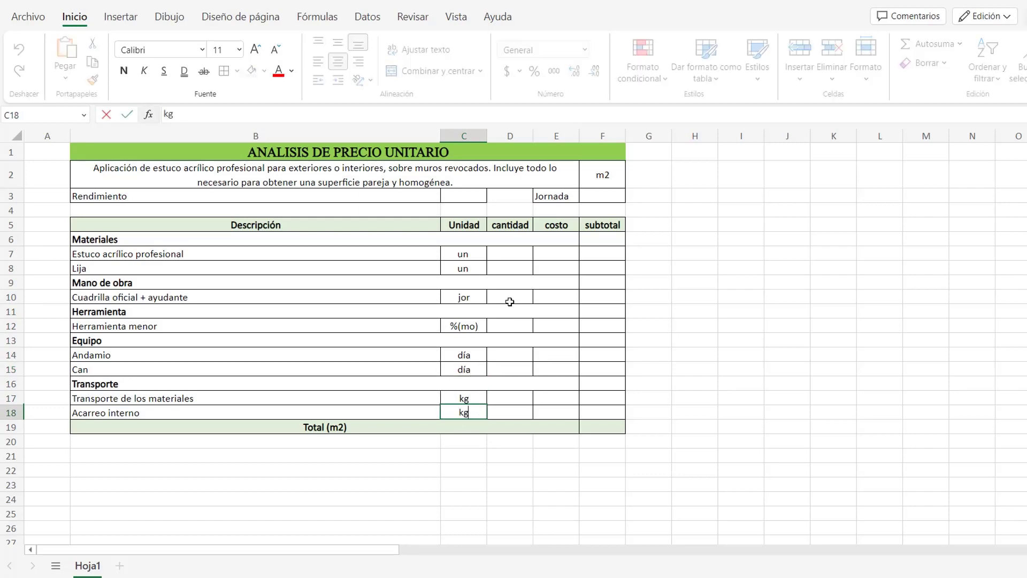
{"action": "left_click", "coordinate": [514, 256]}
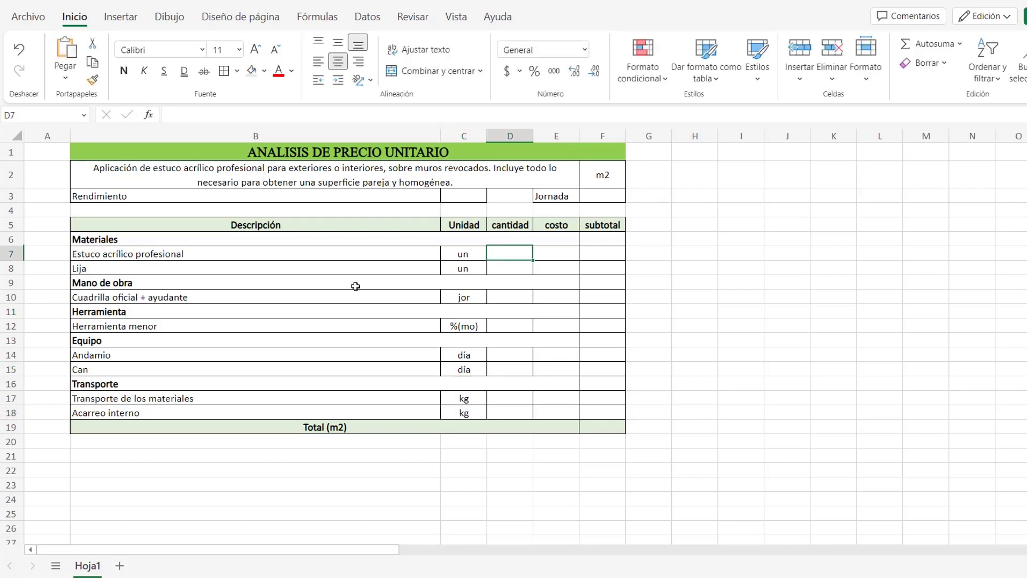
- Rename the stucco to 1 galón and give it quantity =(1/3,5)*1,05, with Lija at 30%
{"action": "left_click", "coordinate": [294, 255]}
{"action": "left_click", "coordinate": [313, 118]}
{"action": "type", "text": "1 galón"}
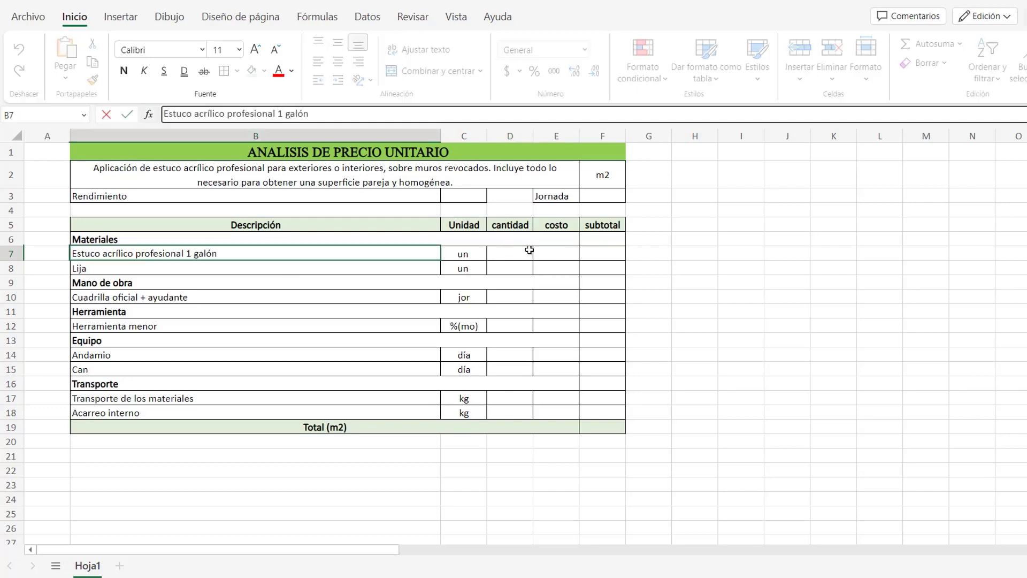
{"action": "left_click", "coordinate": [529, 252]}
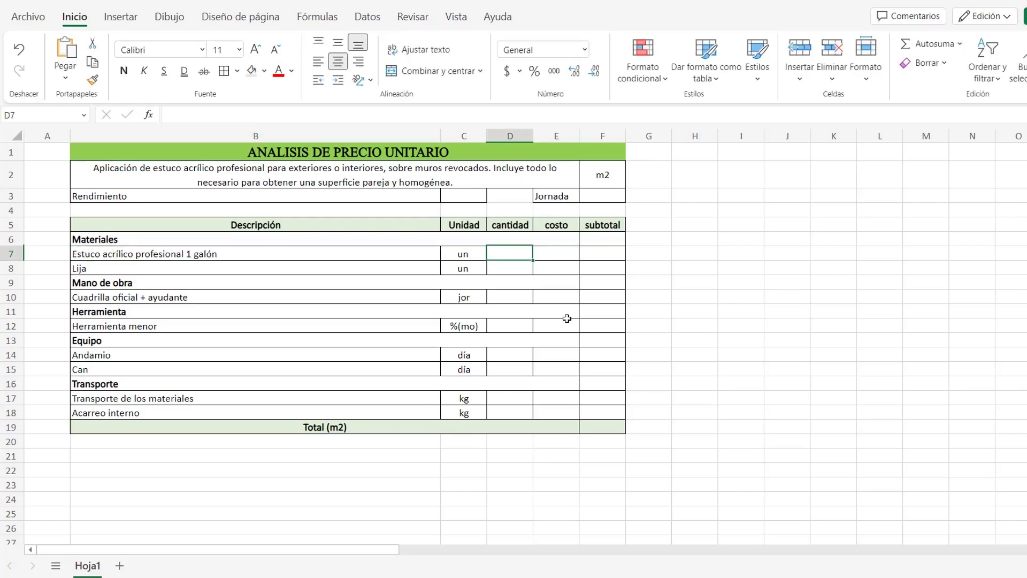
{"action": "type", "text": "=(1"}
{"action": "type", "text": "/3"}
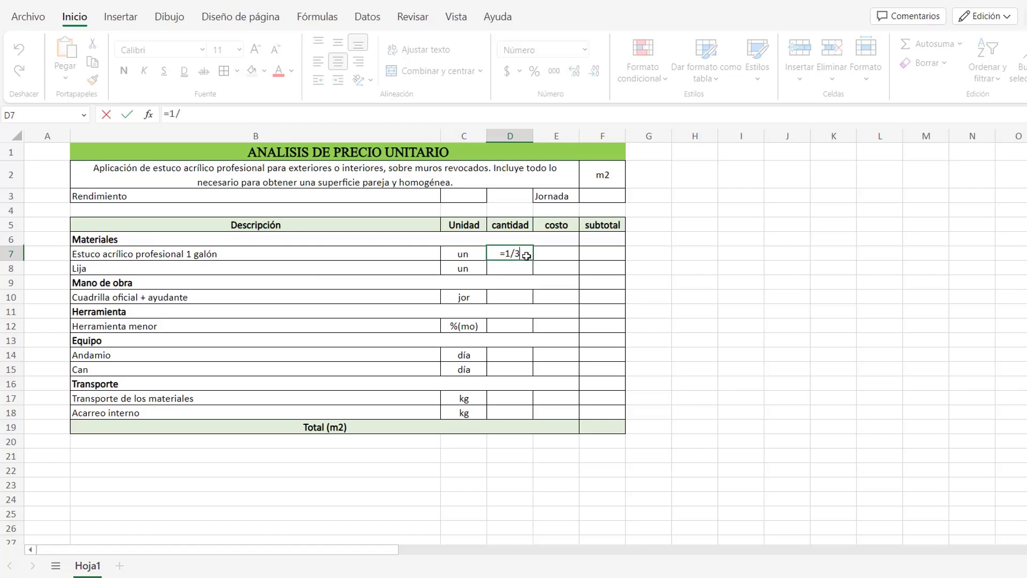
{"action": "type", "text": ",5"}
{"action": "left_click", "coordinate": [169, 114]}
{"action": "type", "text": "("}
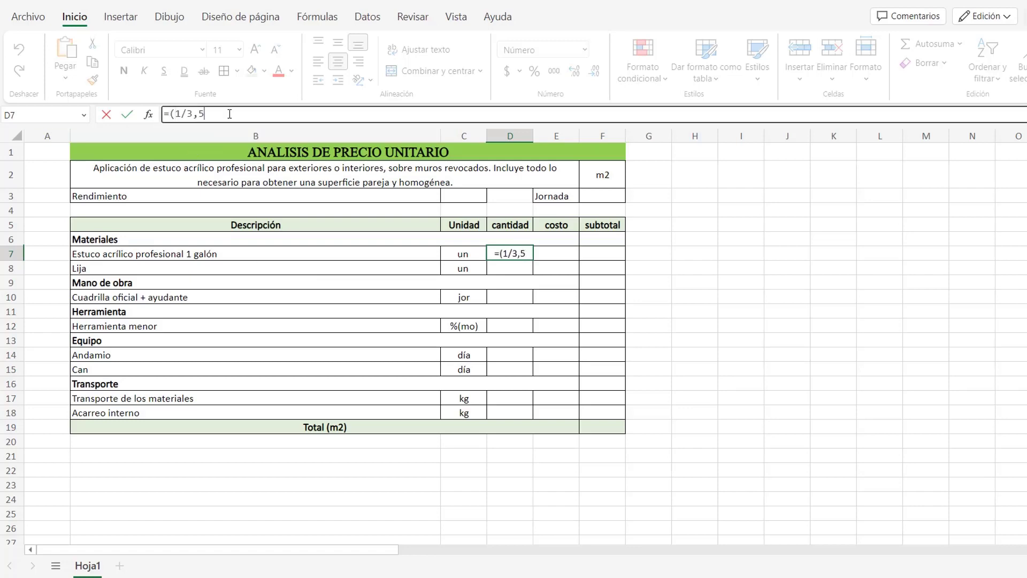
{"action": "type", "text": ")*1"}
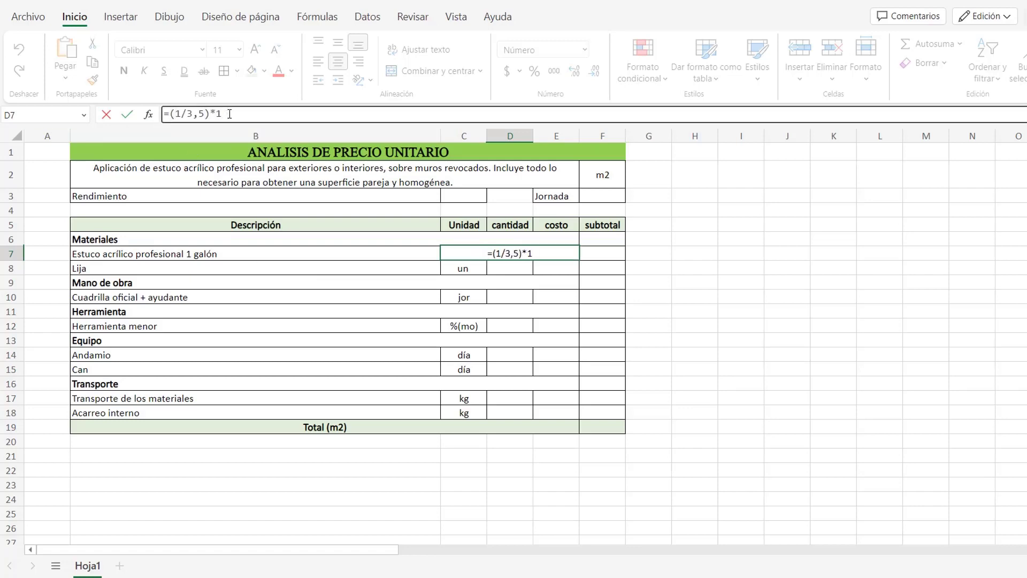
{"action": "type", "text": ",05"}
{"action": "key", "text": "Return"}
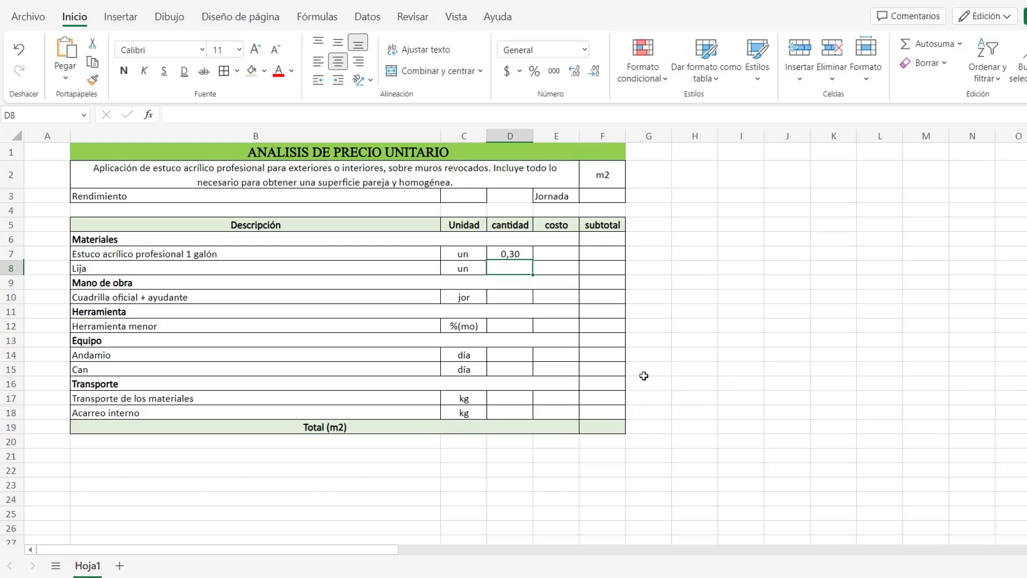
{"action": "type", "text": "=30"}
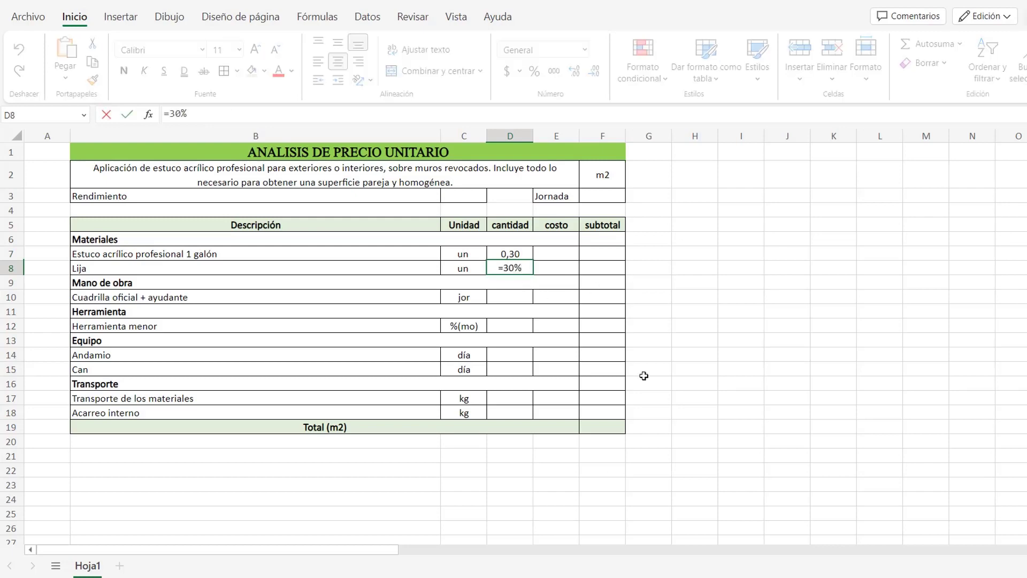
{"action": "key", "text": "Return"}
{"action": "type", "text": "26"}
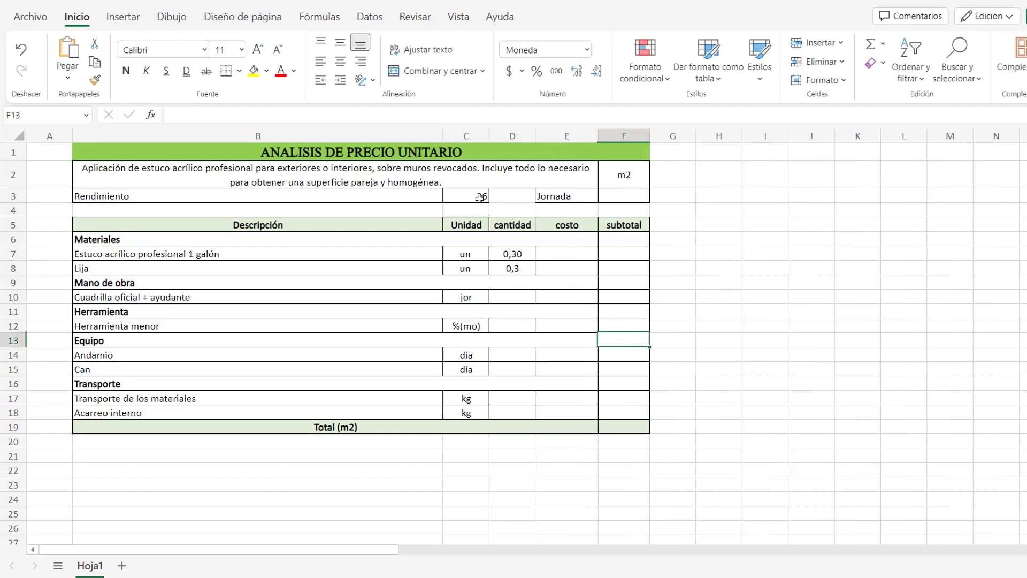
- Set Rendimiento to 26 and Jornada to 8
{"action": "left_click", "coordinate": [479, 198]}
{"action": "left_click", "coordinate": [626, 196]}
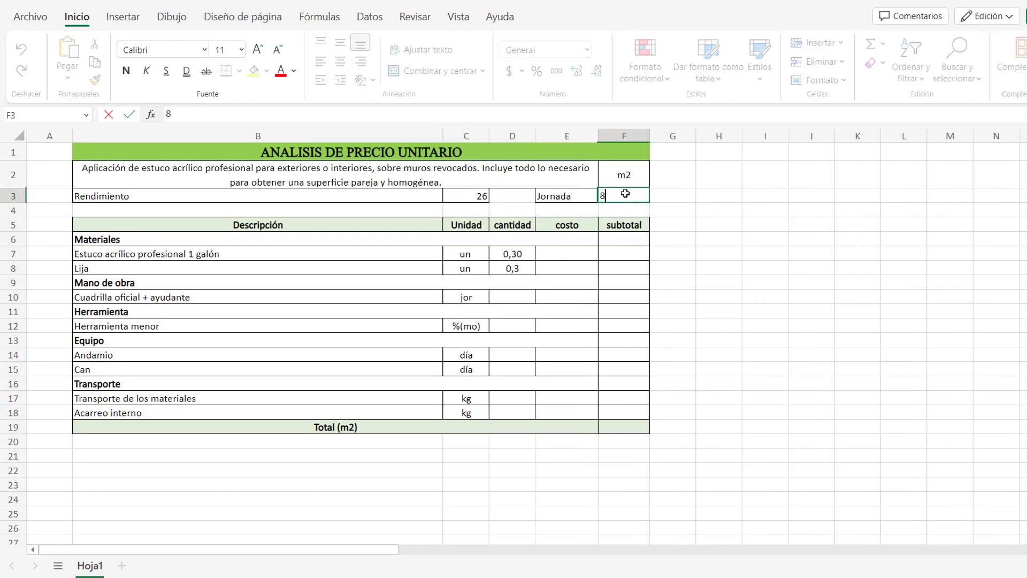
{"action": "type", "text": "8"}
{"action": "key", "text": "Left"}
{"action": "key", "text": "Left"}
{"action": "key", "text": "Left"}
- Enter the labour quantity =1/C3 in D10, shown to two decimals as 0,04
{"action": "left_click", "coordinate": [512, 370]}
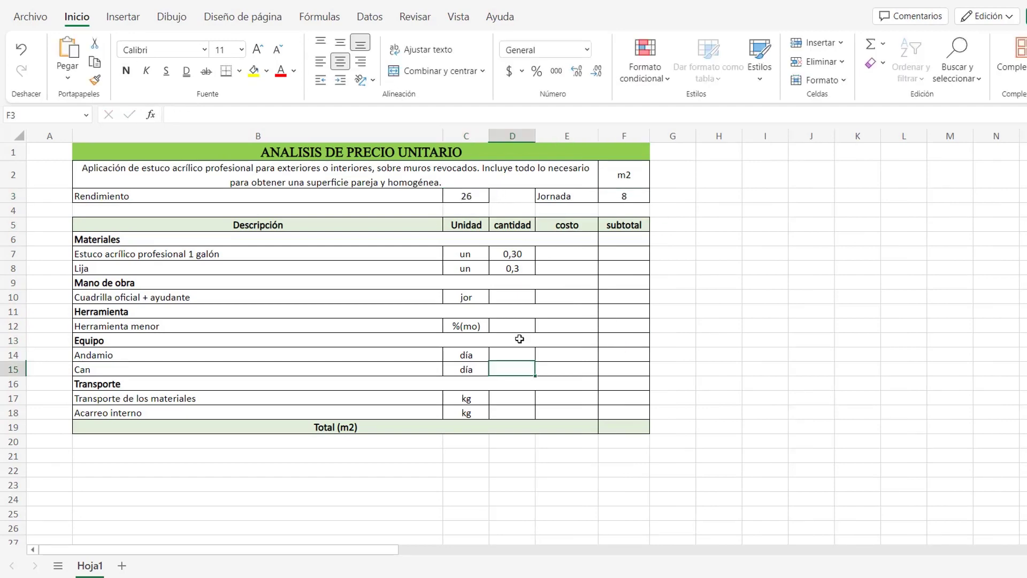
{"action": "key", "text": "Up"}
{"action": "key", "text": "Up"}
{"action": "key", "text": "Up"}
{"action": "type", "text": "="}
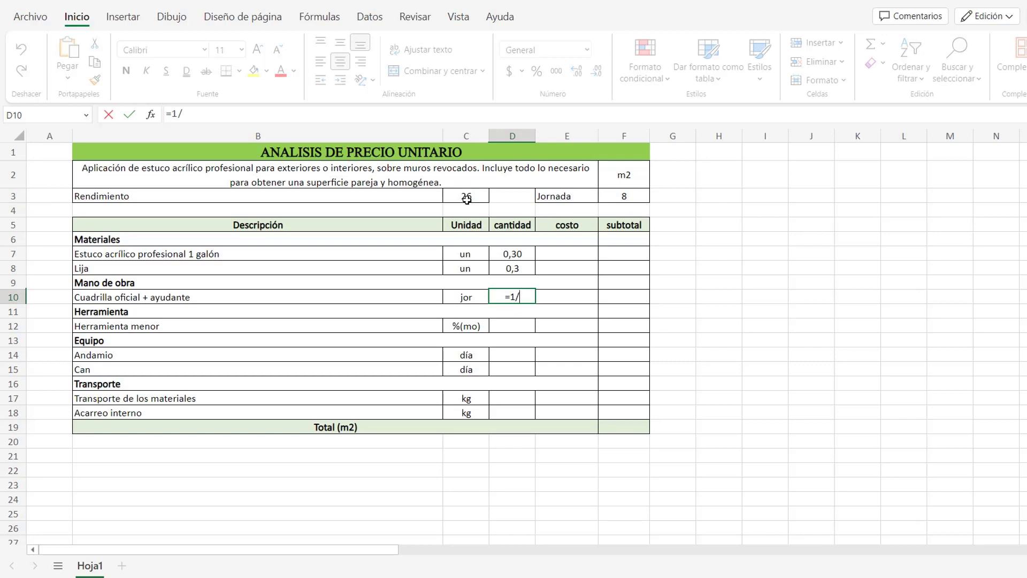
{"action": "left_click", "coordinate": [466, 198]}
{"action": "key", "text": "Return"}
{"action": "left_click", "coordinate": [512, 297]}
{"action": "left_click", "coordinate": [596, 72]}
{"action": "left_click", "coordinate": [595, 72]}
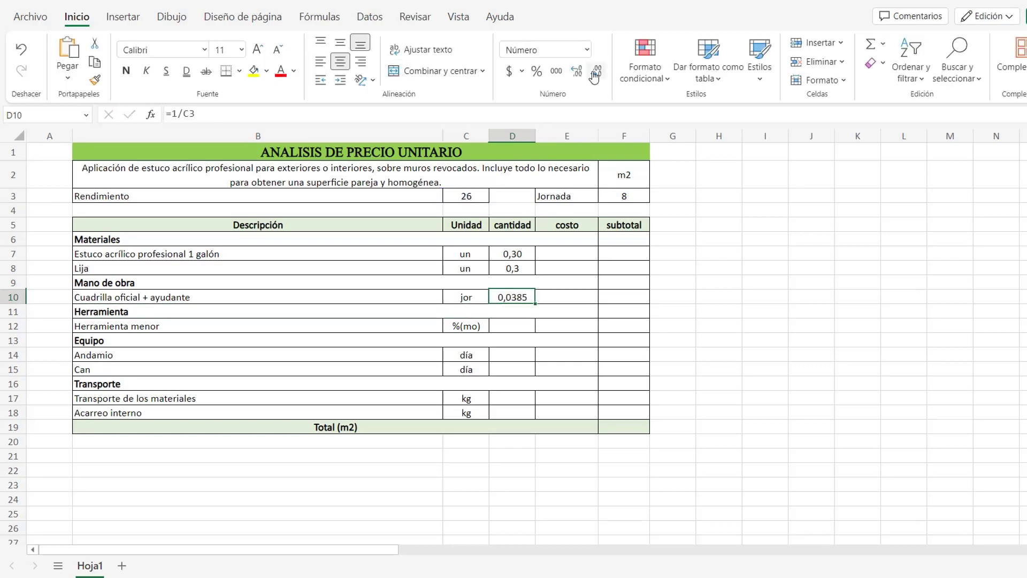
{"action": "left_click", "coordinate": [595, 73]}
{"action": "left_click", "coordinate": [596, 72]}
- Set the minor tools quantity to 5% and link Andamio and Can quantities to D10
{"action": "left_click", "coordinate": [514, 326]}
{"action": "type", "text": "="}
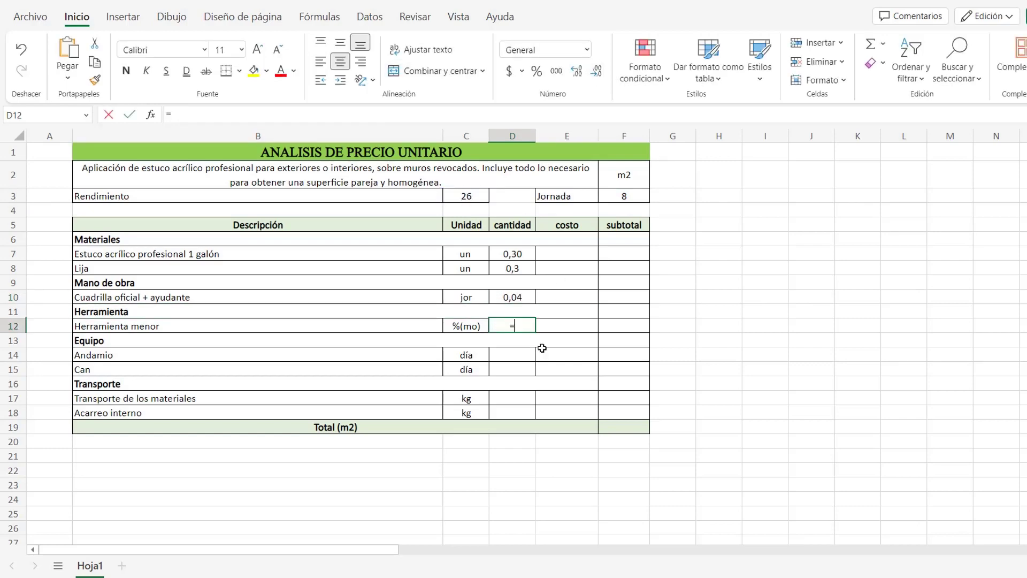
{"action": "type", "text": "5"}
{"action": "key", "text": "Return"}
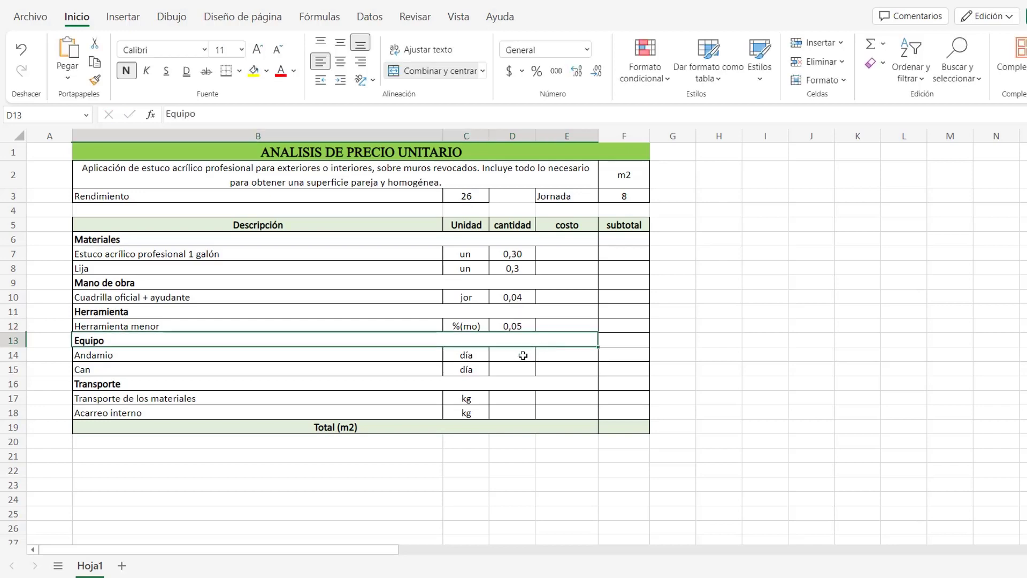
{"action": "left_click", "coordinate": [523, 355]}
{"action": "left_click", "coordinate": [520, 297]}
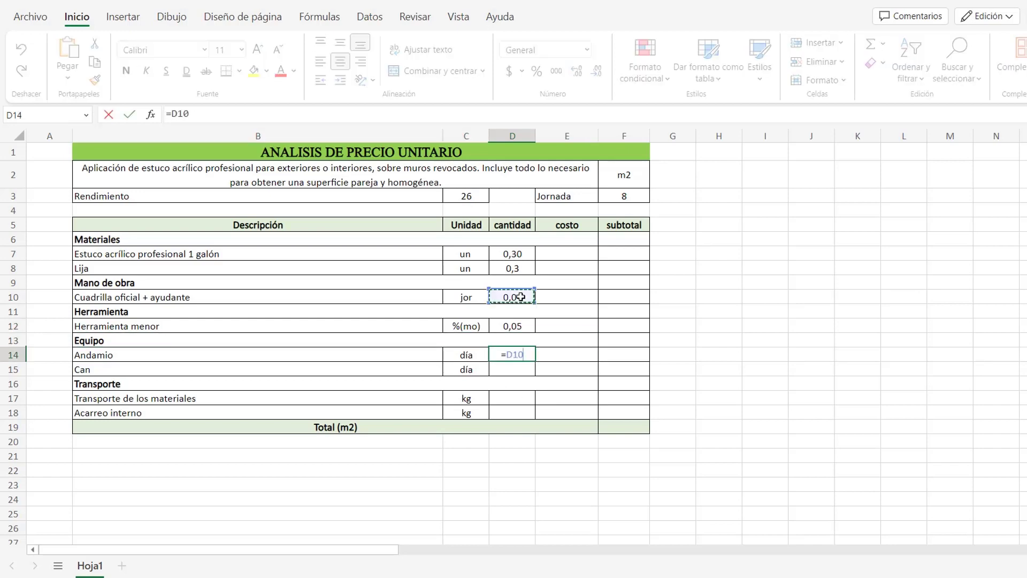
{"action": "key", "text": "Return"}
{"action": "type", "text": "="}
{"action": "left_click", "coordinate": [521, 297]}
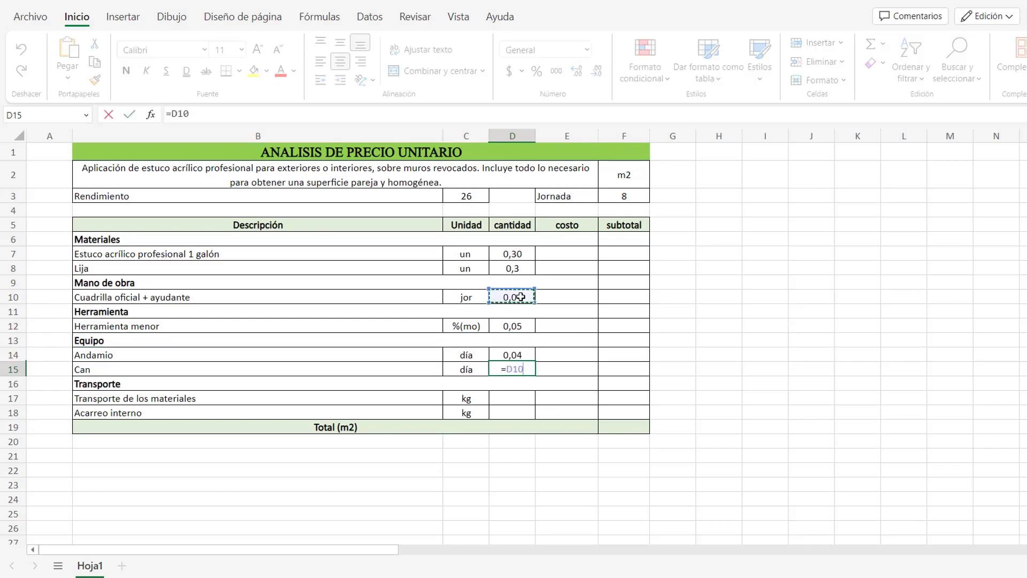
{"action": "key", "text": "Return"}
{"action": "left_click", "coordinate": [517, 397]}
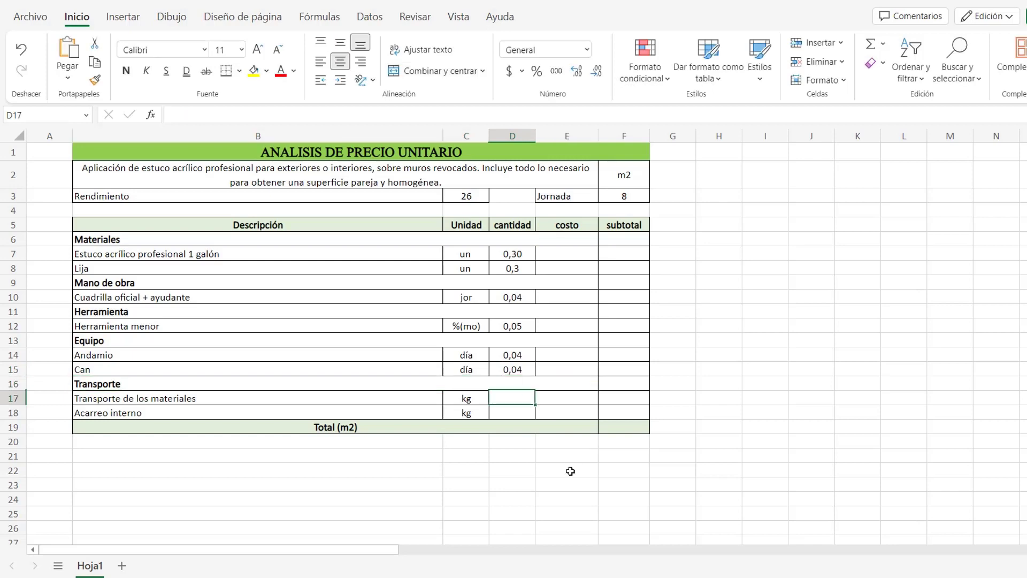
- Set both transport quantities to 6 and enter 2280 as the stucco unit cost
{"action": "type", "text": "6"}
{"action": "key", "text": "Return"}
{"action": "type", "text": "6"}
{"action": "left_click", "coordinate": [567, 253]}
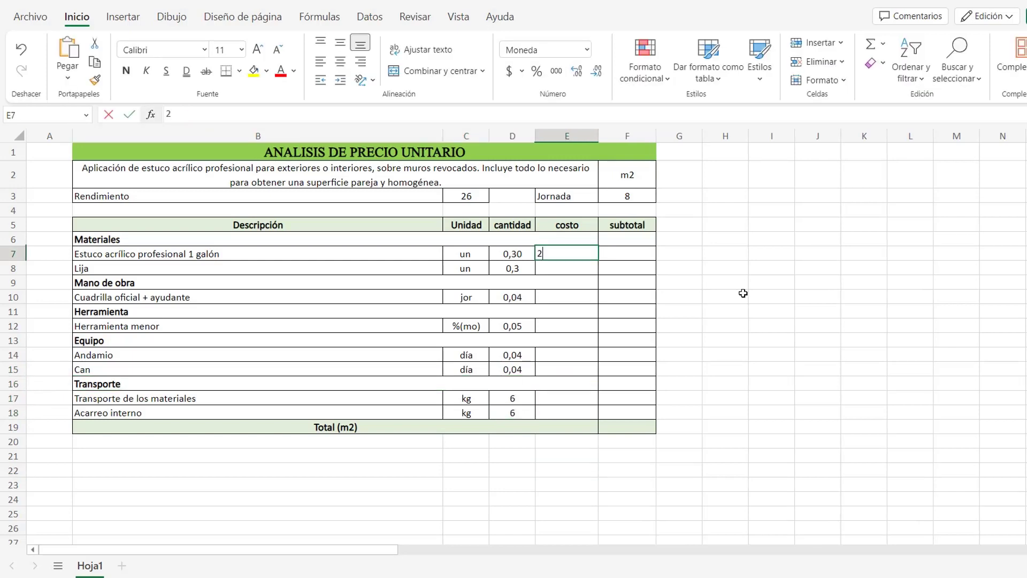
{"action": "type", "text": "2280"}
{"action": "left_click", "coordinate": [743, 293]}
- Enter Lija cost 1750 and labour crew cost 2, and link the tool cost to the labour subtotal
{"action": "left_click", "coordinate": [571, 266]}
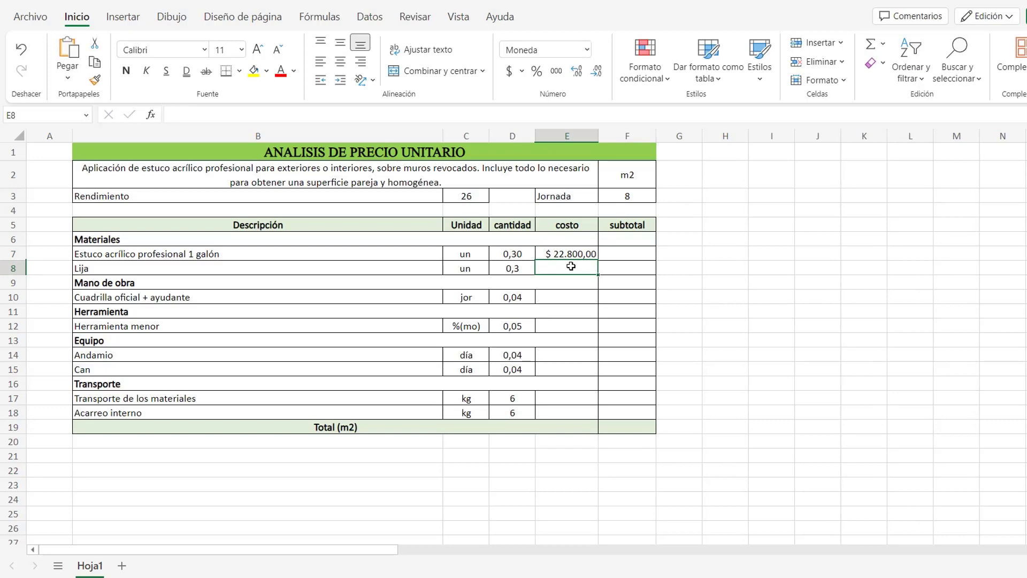
{"action": "type", "text": "1750"}
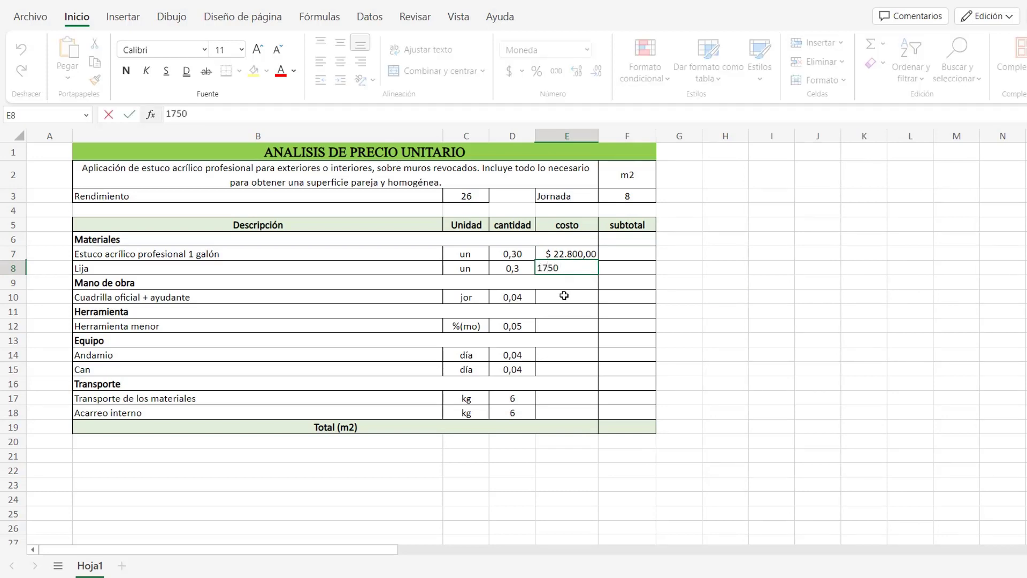
{"action": "left_click", "coordinate": [570, 297]}
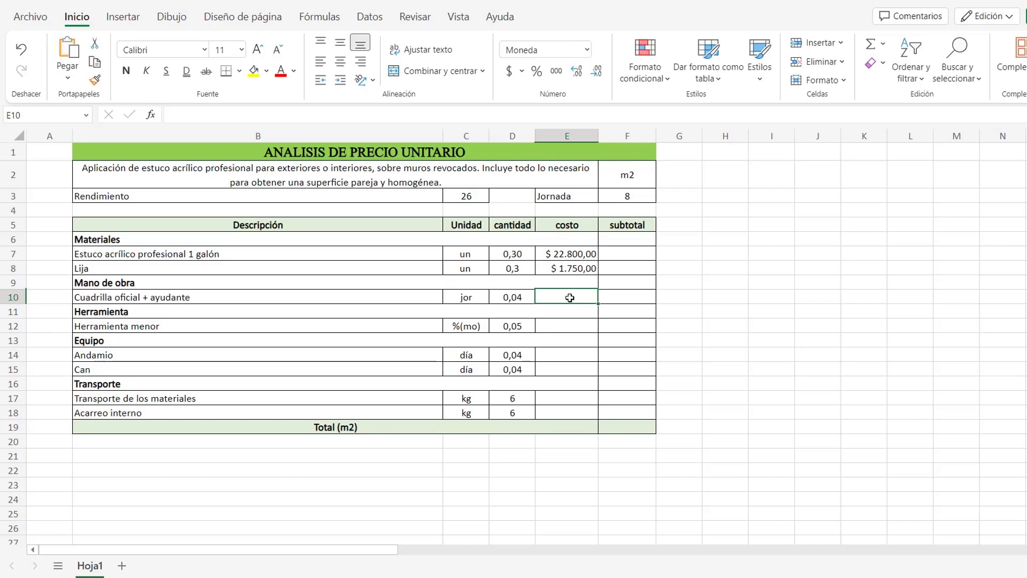
{"action": "type", "text": "242781"}
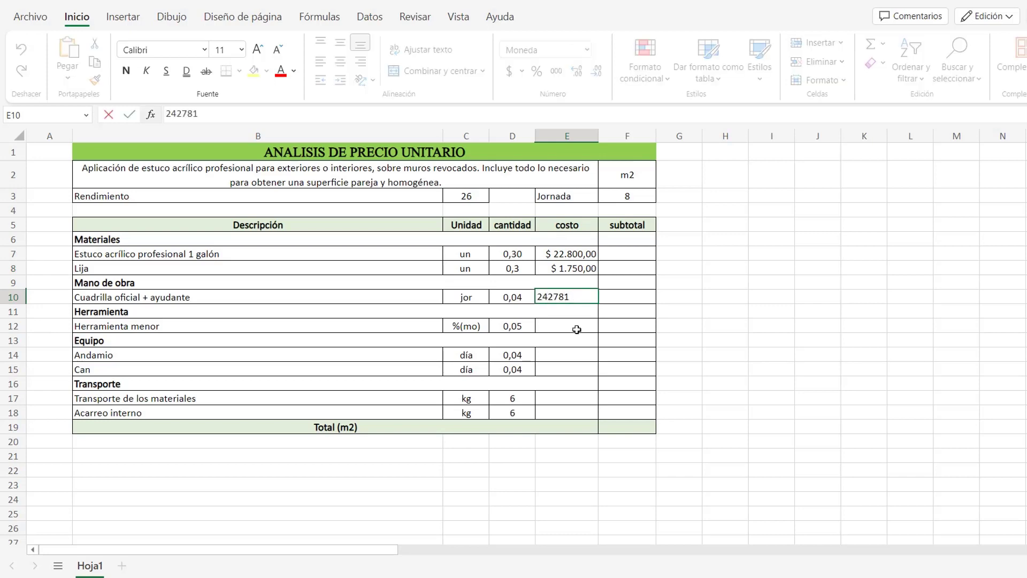
{"action": "left_click", "coordinate": [577, 329]}
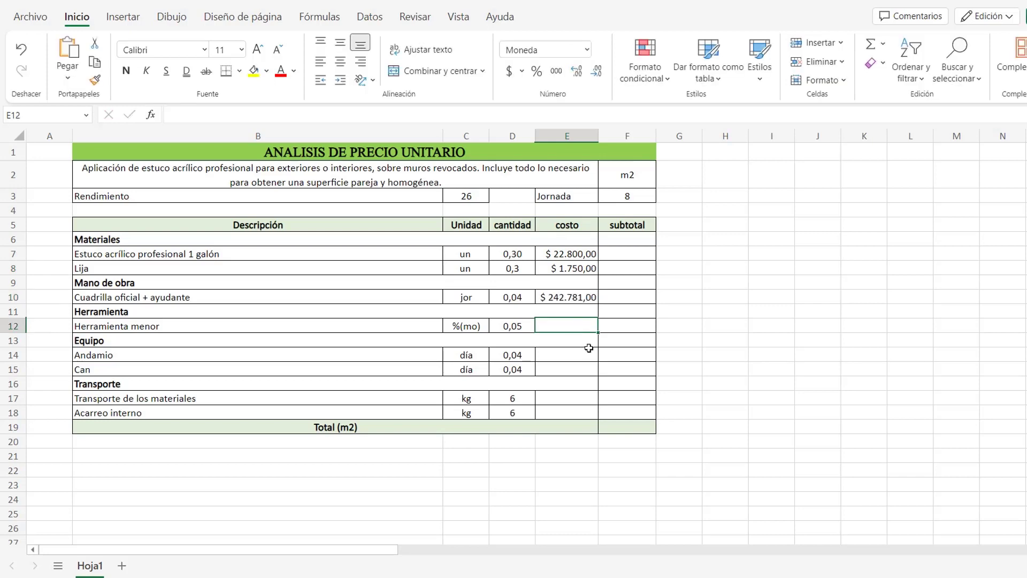
{"action": "type", "text": "="}
{"action": "left_click", "coordinate": [615, 282]}
{"action": "key", "text": "Return"}
- Enter costs 29232 for Andamio, 300 for Can, 150 for transport and 50 for internal haulage
{"action": "left_click", "coordinate": [575, 359]}
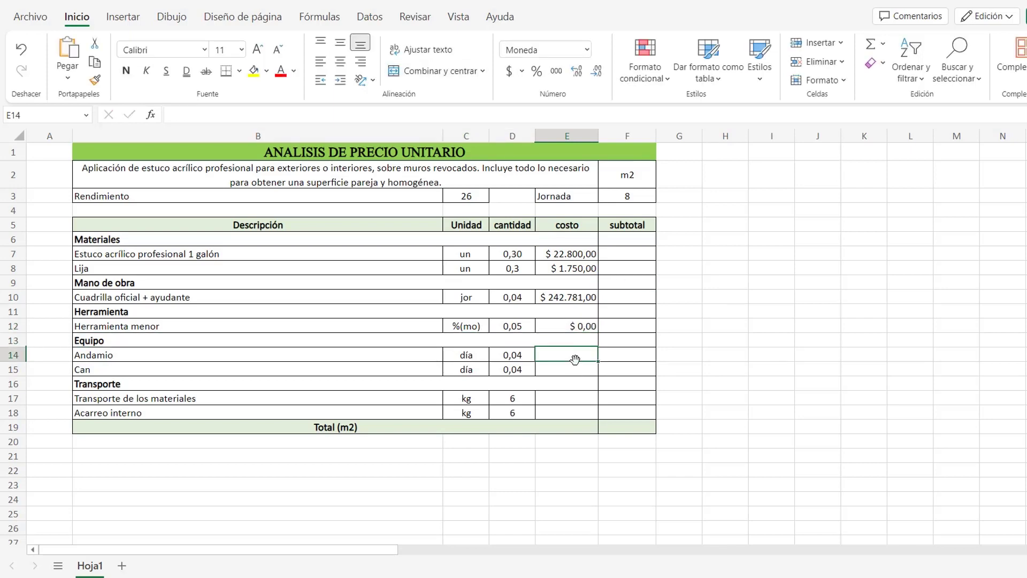
{"action": "type", "text": "29232"}
{"action": "left_click", "coordinate": [585, 371]}
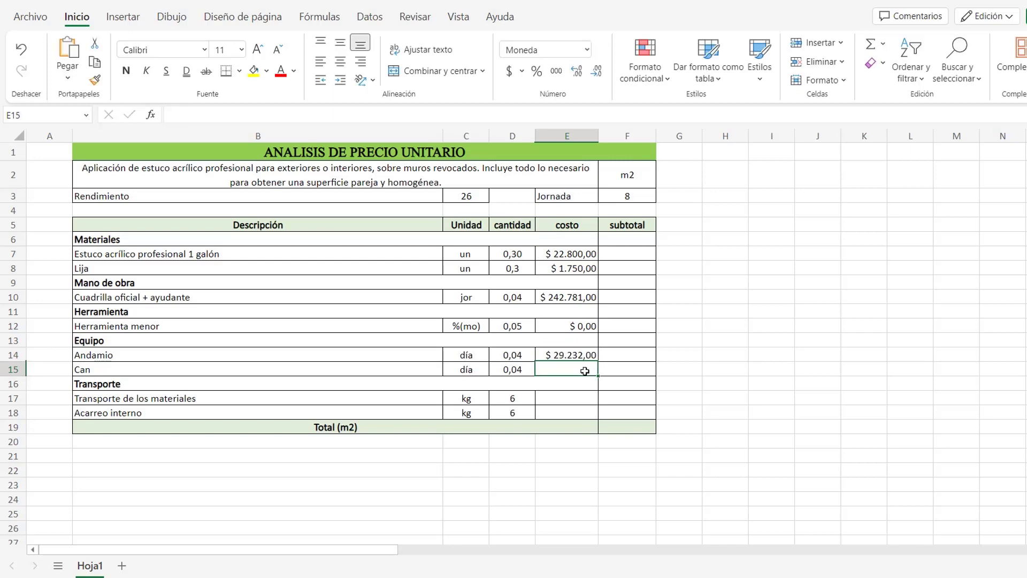
{"action": "type", "text": "300"}
{"action": "left_click", "coordinate": [577, 400]}
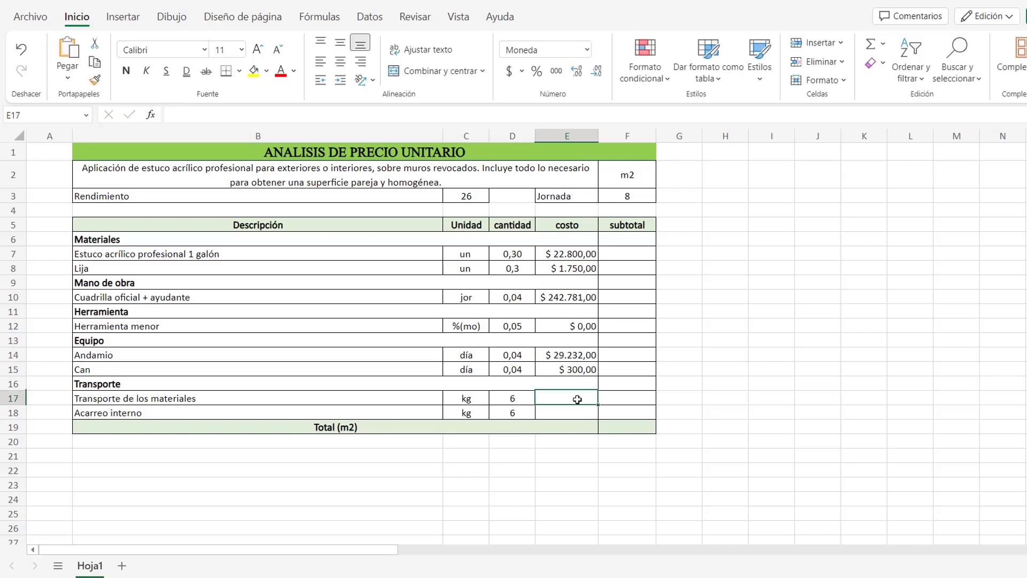
{"action": "type", "text": "150"}
{"action": "key", "text": "Return"}
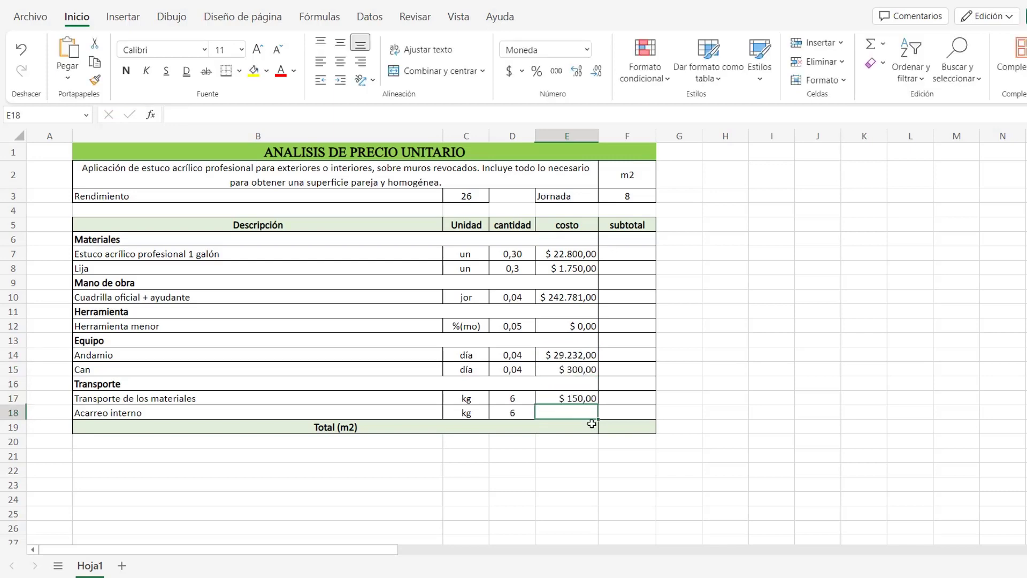
{"action": "type", "text": "50"}
{"action": "left_click", "coordinate": [608, 440]}
{"action": "left_click", "coordinate": [622, 256]}
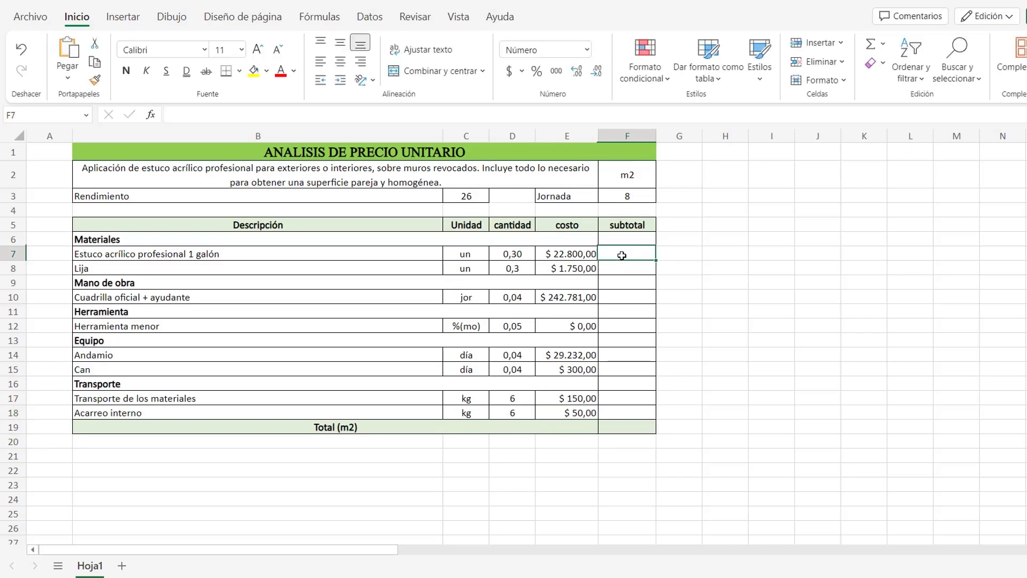
- Enter =REDONDEAR(D7*E7;0) for the stucco, fill it to Lija, and sum Materiales with SUMA
{"action": "type", "text": "=red"}
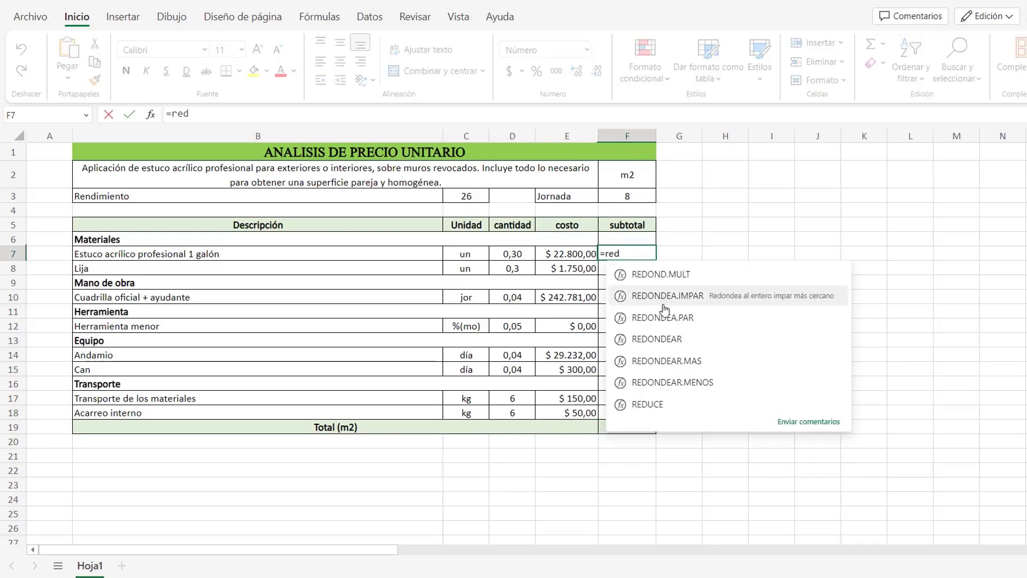
{"action": "left_click", "coordinate": [674, 340]}
{"action": "left_click", "coordinate": [510, 255]}
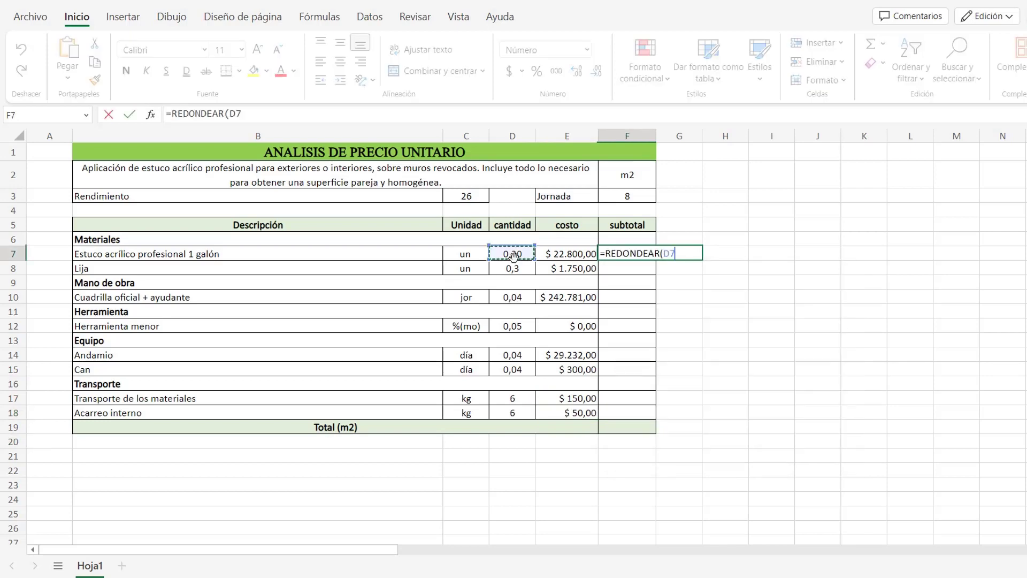
{"action": "type", "text": "*"}
{"action": "left_click", "coordinate": [555, 253]}
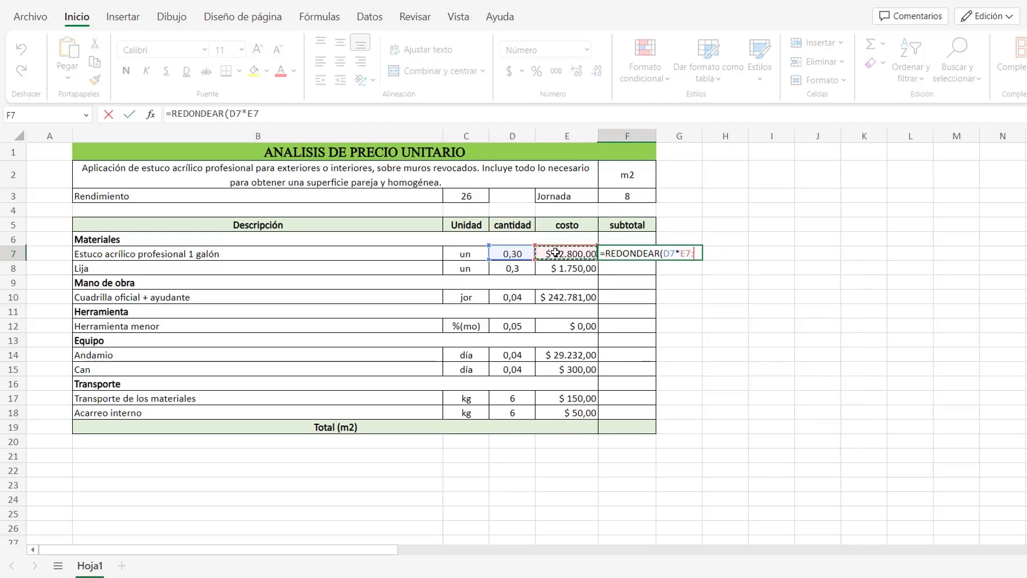
{"action": "type", "text": ":"}
{"action": "type", "text": ";"}
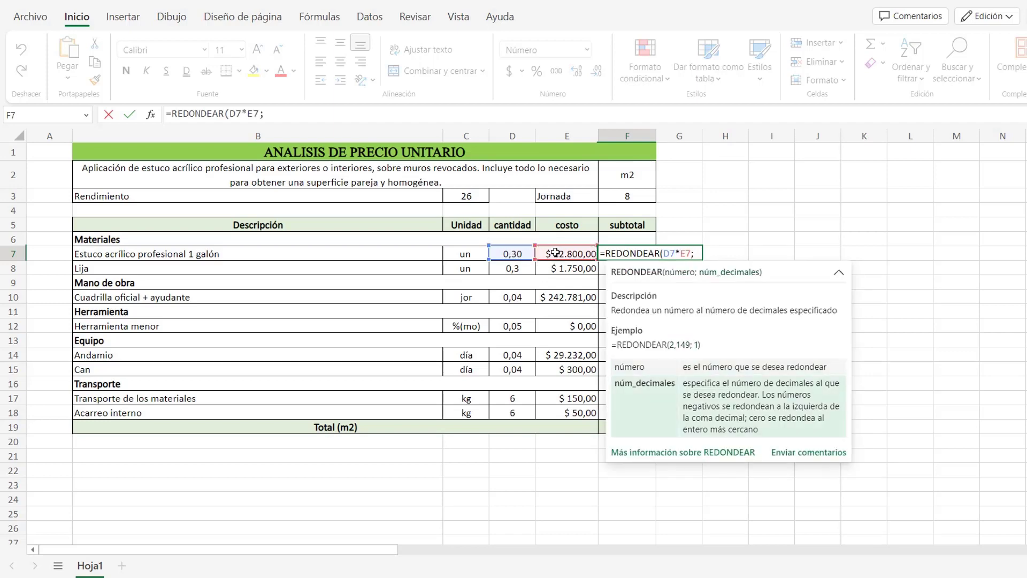
{"action": "type", "text": ")"}
{"action": "key", "text": "Return"}
{"action": "left_click", "coordinate": [644, 253]}
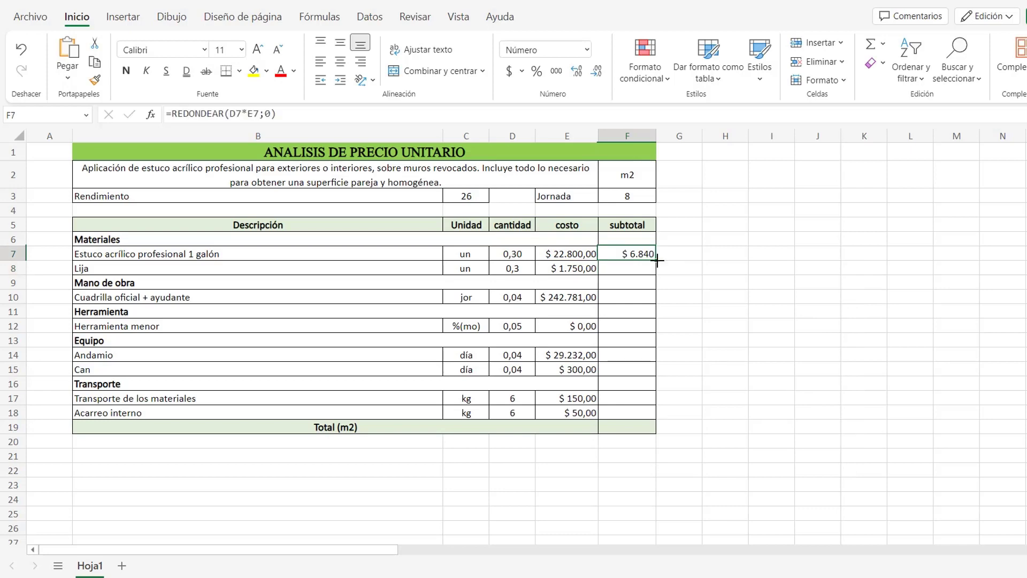
{"action": "left_click", "coordinate": [636, 237]}
{"action": "mouse_move", "coordinate": [644, 254]}
{"action": "left_mouse_down"}
{"action": "mouse_move", "coordinate": [639, 267]}
{"action": "mouse_move", "coordinate": [606, 270]}
{"action": "left_mouse_up"}
{"action": "type", "text": "=suma("}
{"action": "key", "text": "Return"}
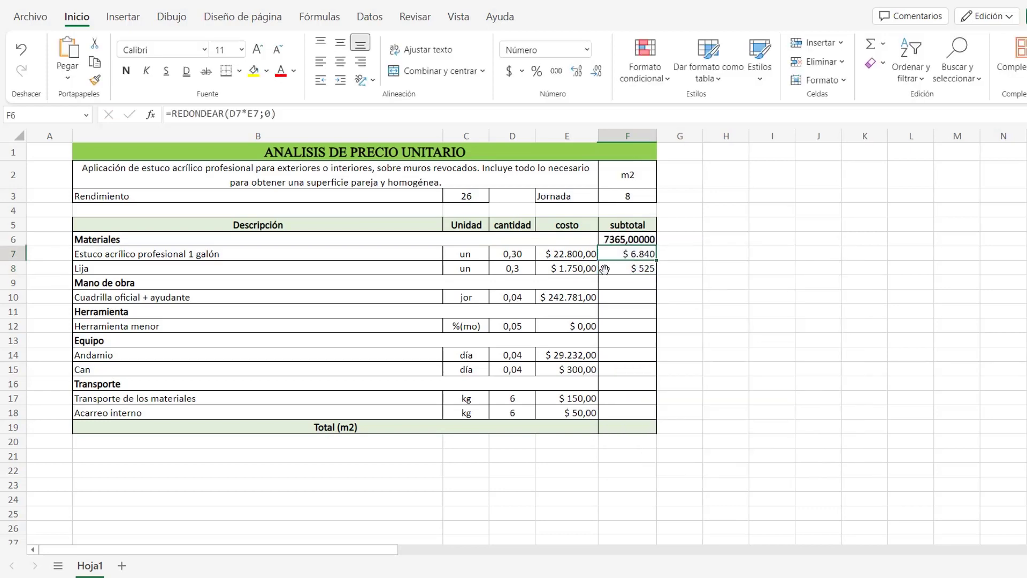
- Paste the rounded subtotal formula into the labour, tool, Andamio, Can and transport rows
{"action": "left_click", "coordinate": [620, 294]}
{"action": "left_click", "coordinate": [634, 270]}
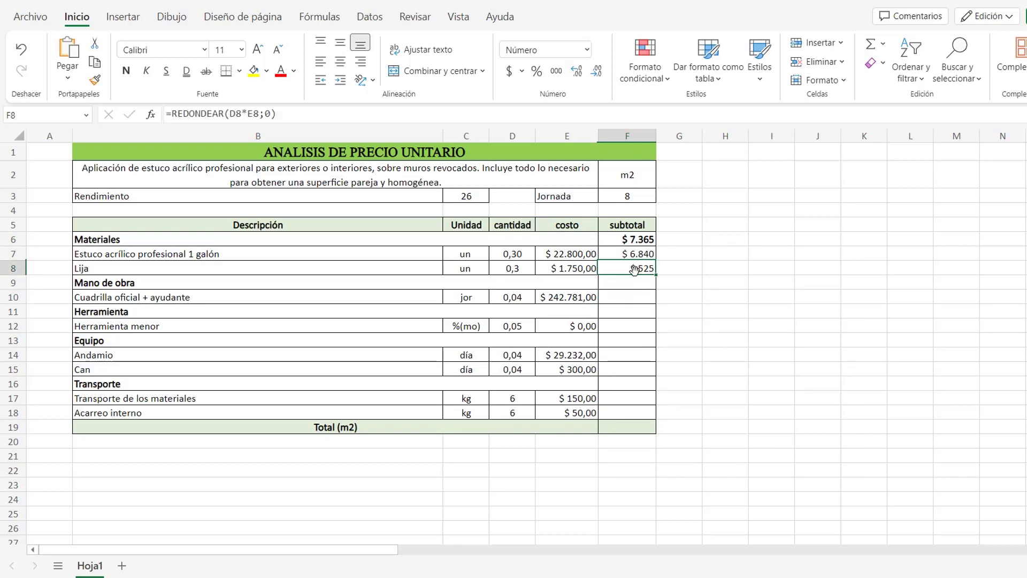
{"action": "left_click", "coordinate": [636, 294]}
{"action": "type", "text": "=REDONDEAR(D10*E10;0)"}
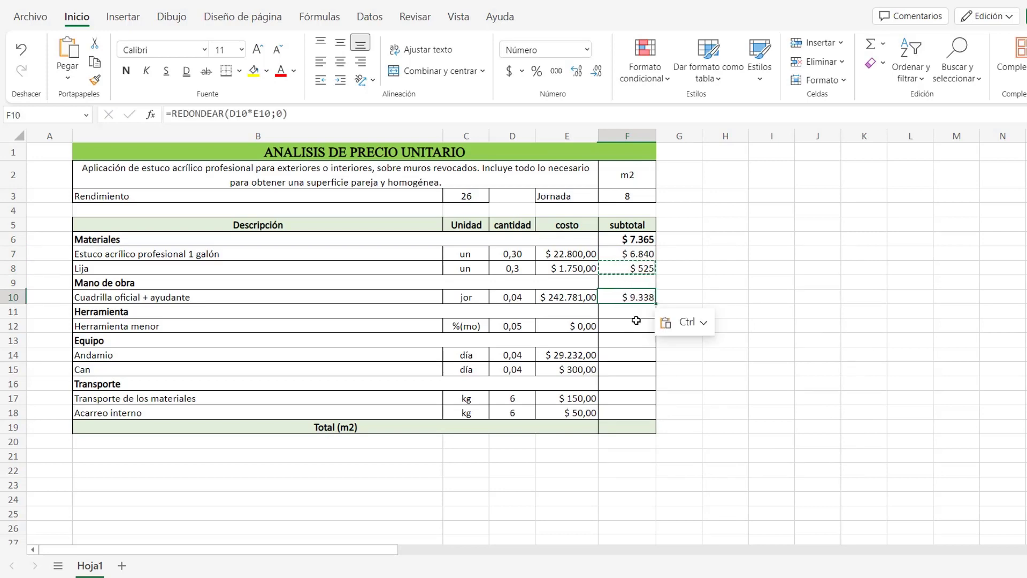
{"action": "left_click", "coordinate": [636, 324]}
{"action": "type", "text": "$ 0"}
{"action": "left_click_drag", "start_coordinate": [636, 355], "coordinate": [636, 412]}
{"action": "type", "text": "$ 1.124 $ 12"}
{"action": "type", "text": "$ 900 $ 300"}
{"action": "left_click", "coordinate": [640, 283]}
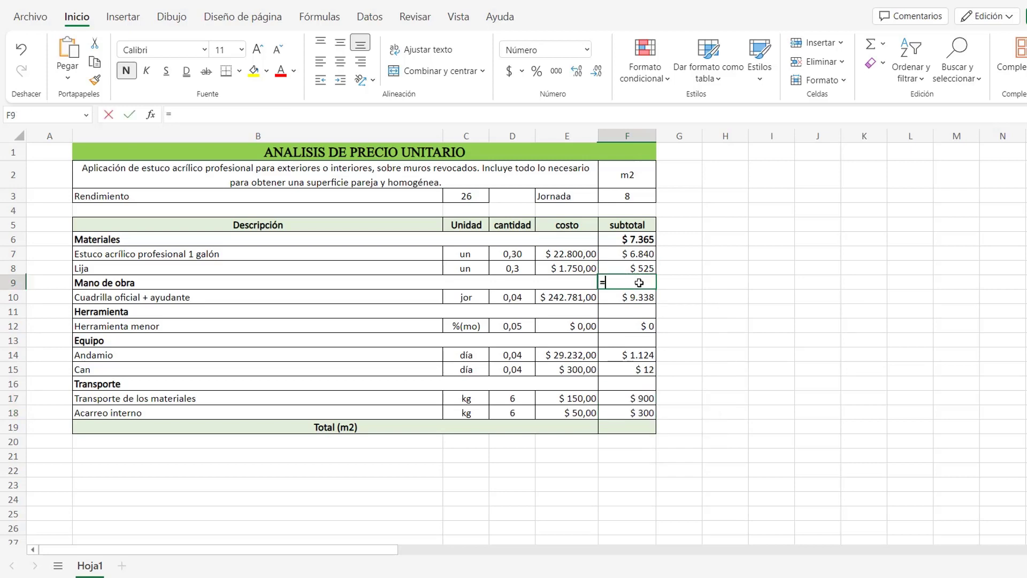
- Set the Mano de obra total to =F10 and the Herramienta total to =F12
{"action": "left_click", "coordinate": [640, 297]}
{"action": "key", "text": "Return"}
{"action": "left_click", "coordinate": [642, 312]}
{"action": "type", "text": "="}
{"action": "left_click", "coordinate": [652, 324]}
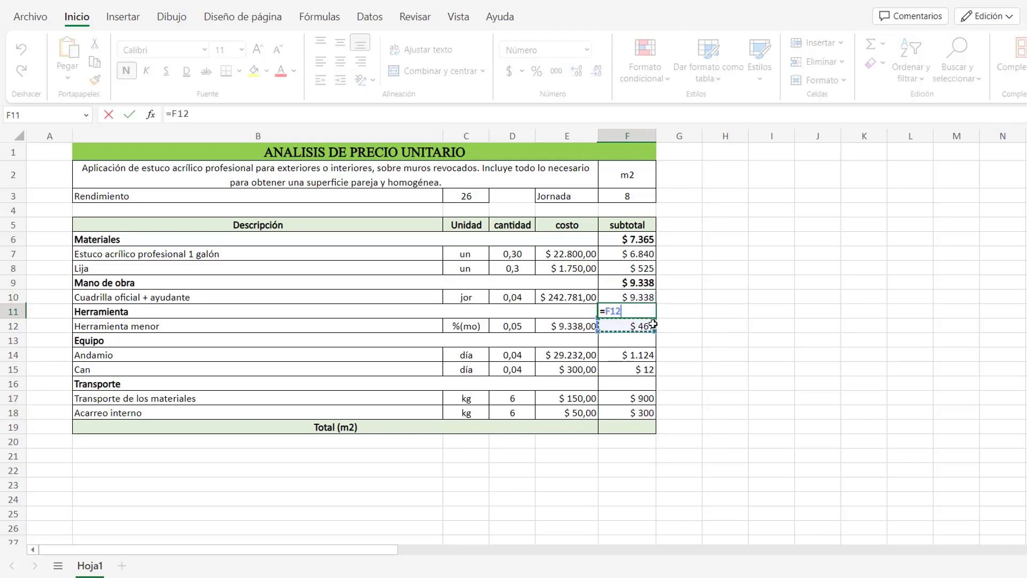
{"action": "key", "text": "Return"}
- Set the Equipo total to =SUMA(F14:F15) and the Transporte total to =SUMA(F17:F18)
{"action": "left_click", "coordinate": [639, 341]}
{"action": "type", "text": "="}
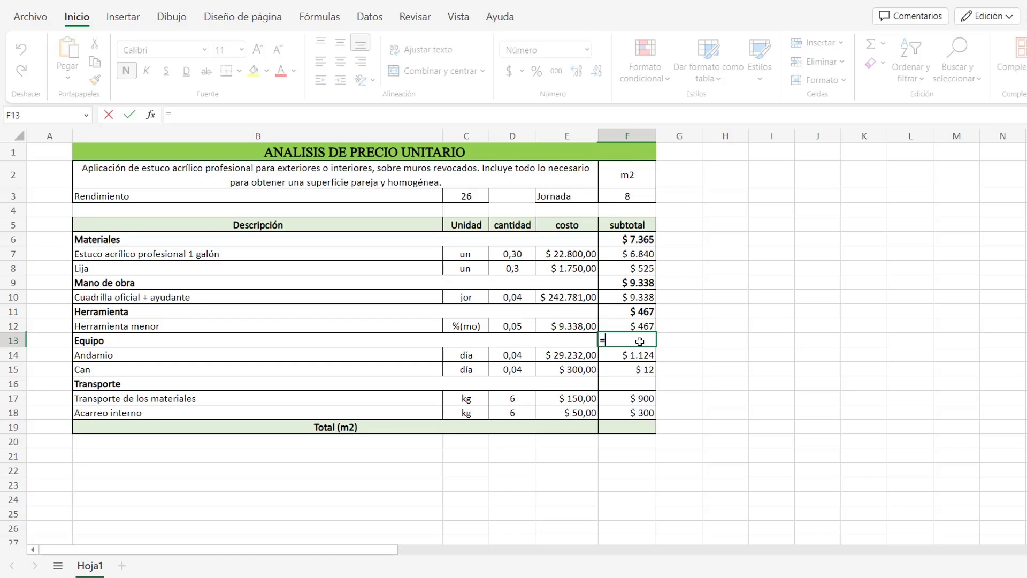
{"action": "type", "text": "sum"}
{"action": "left_click", "coordinate": [644, 362]}
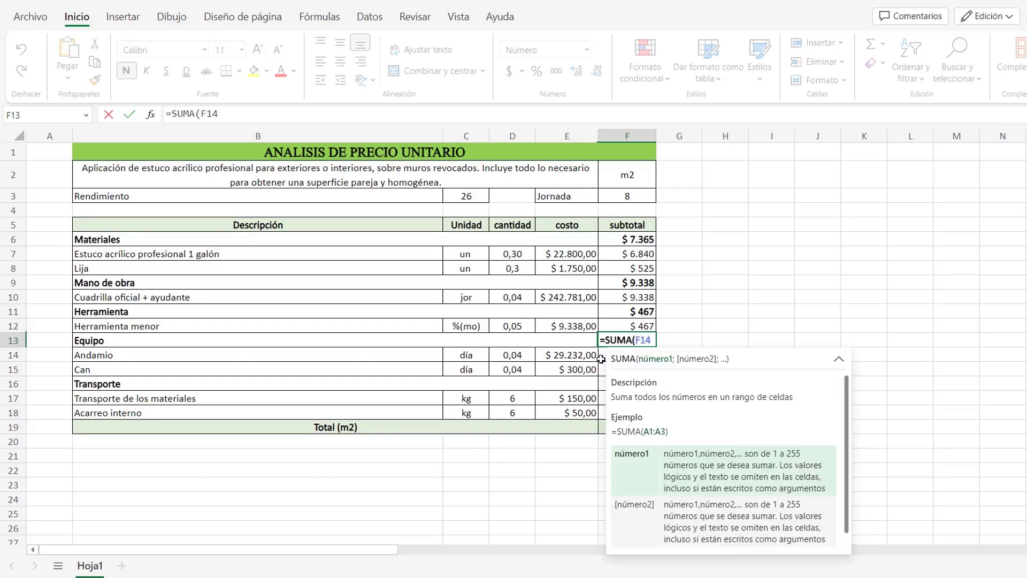
{"action": "left_click_drag", "start_coordinate": [623, 354], "coordinate": [621, 369]}
{"action": "key", "text": "Return"}
{"action": "left_click", "coordinate": [626, 384]}
{"action": "type", "text": "=suma"}
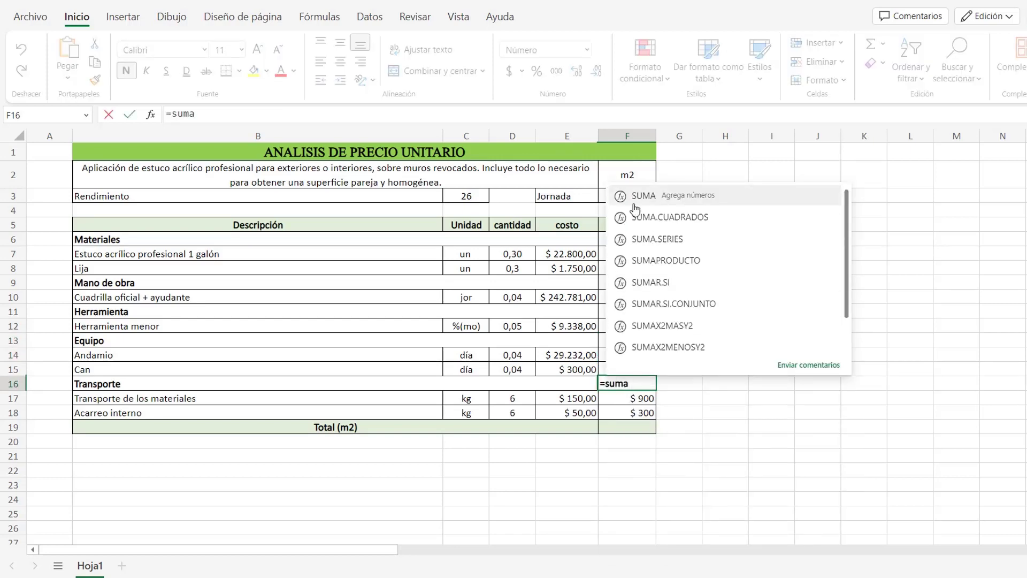
{"action": "key", "text": "Tab"}
{"action": "left_click_drag", "start_coordinate": [616, 398], "coordinate": [616, 410]}
{"action": "key", "text": "Return"}
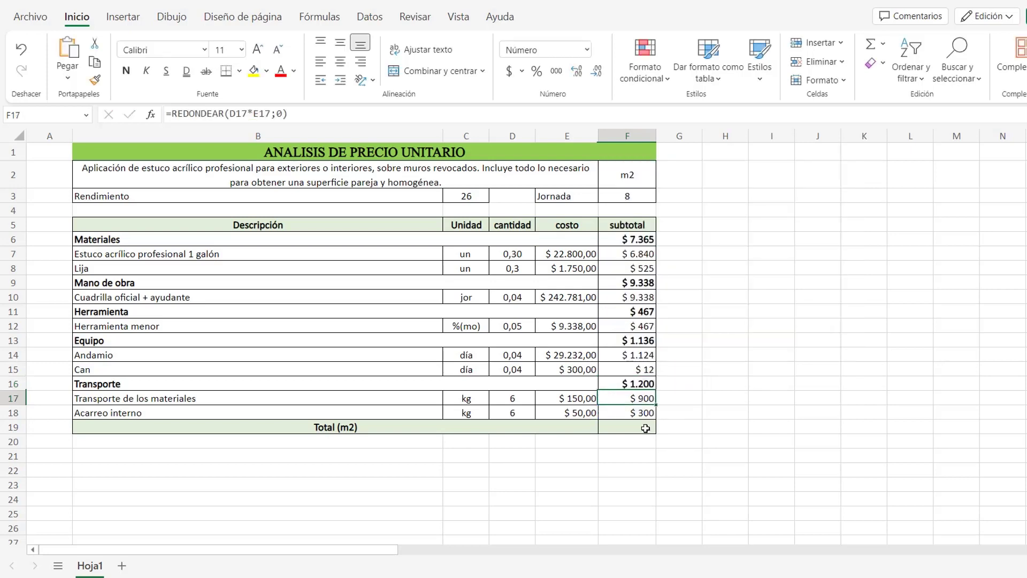
{"action": "left_click", "coordinate": [638, 427]}
- Enter =F6+F9+F11+F13+F16 in Total (m2), giving $ 19.506
{"action": "type", "text": "="}
{"action": "left_click", "coordinate": [642, 239]}
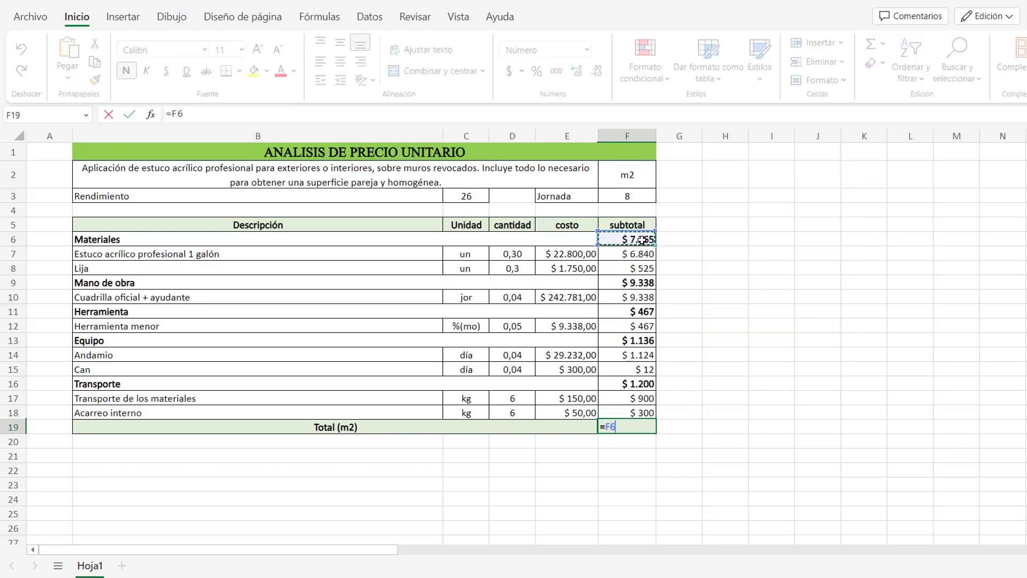
{"action": "left_click", "coordinate": [639, 283]}
{"action": "left_click", "coordinate": [641, 312]}
{"action": "type", "text": "+"}
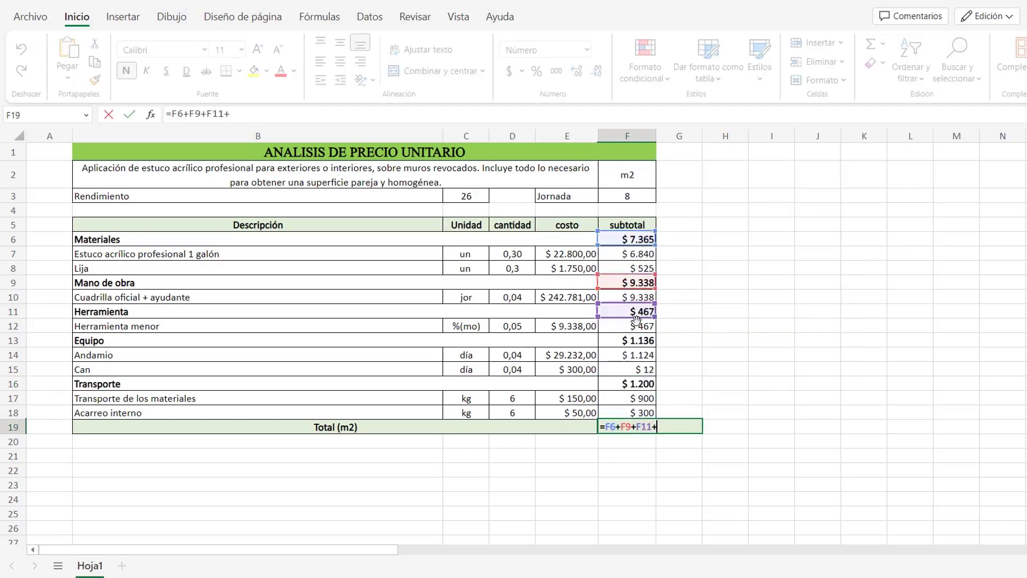
{"action": "left_click", "coordinate": [641, 341]}
{"action": "left_click", "coordinate": [649, 383]}
{"action": "key", "text": "Return"}
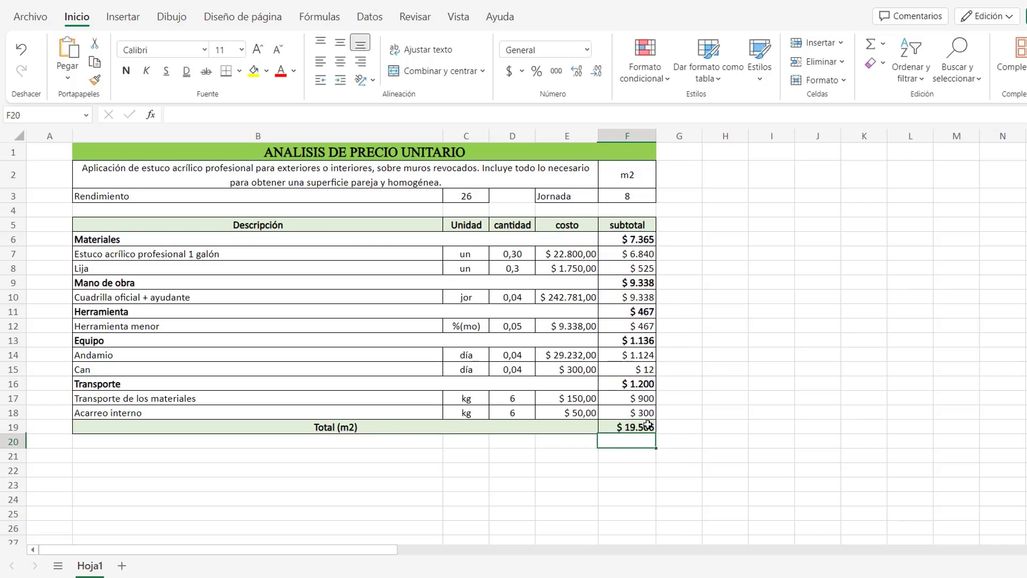
{"action": "left_click", "coordinate": [554, 181]}
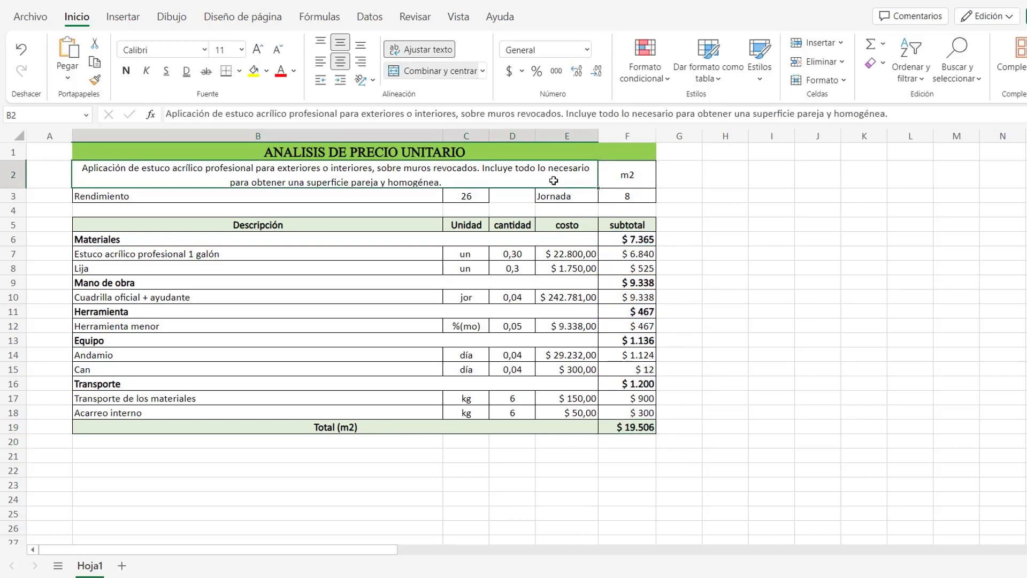